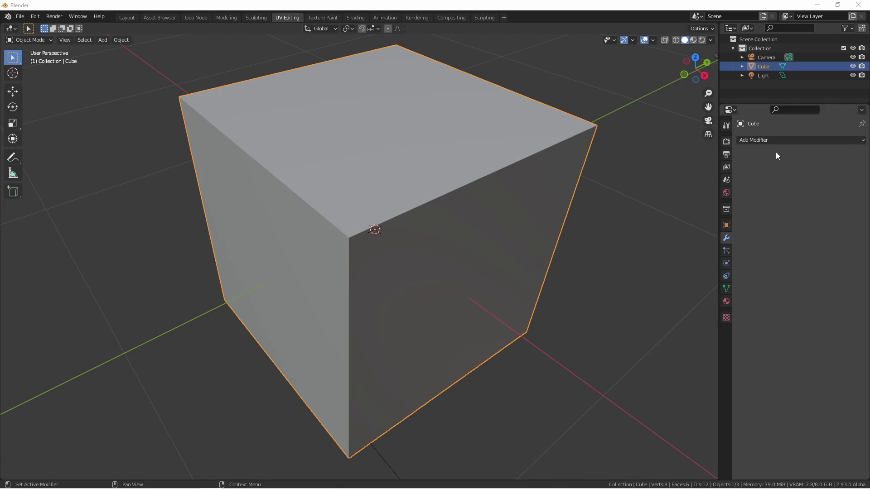
Step: Add a Displace modifier to the cube and create a new texture for it
left_click(766, 138)
left_click(762, 197)
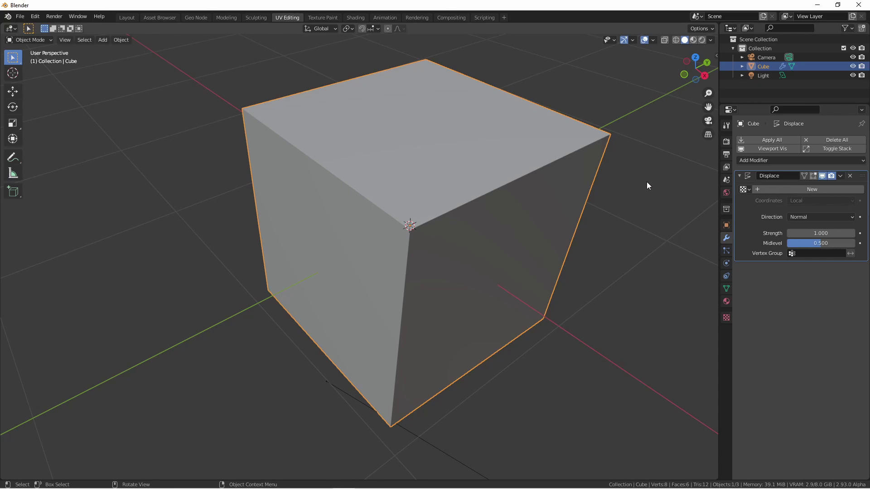
left_click(789, 186)
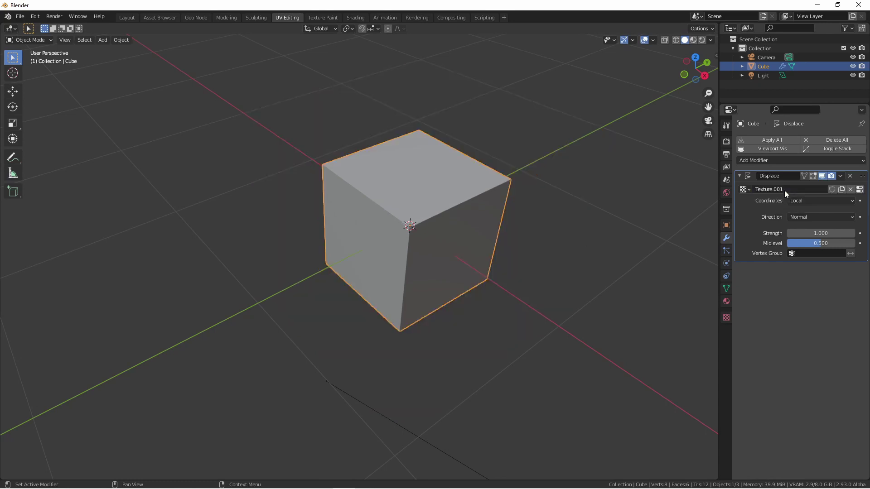
Step: Set the displacement texture's type to Clouds
left_click(860, 192)
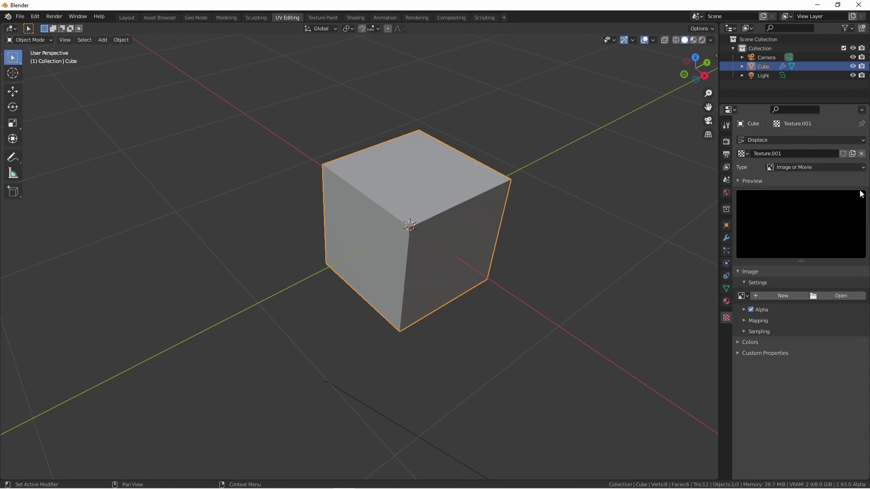
left_click(791, 167)
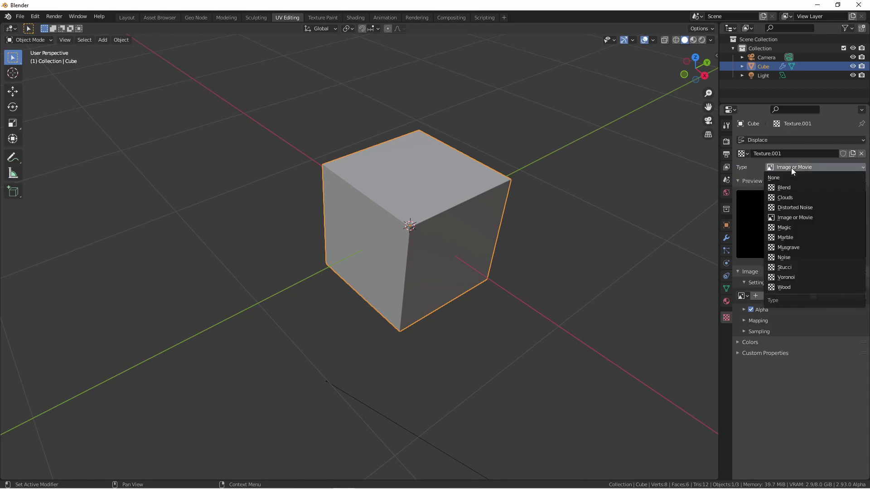
left_click(809, 197)
key("KP_1")
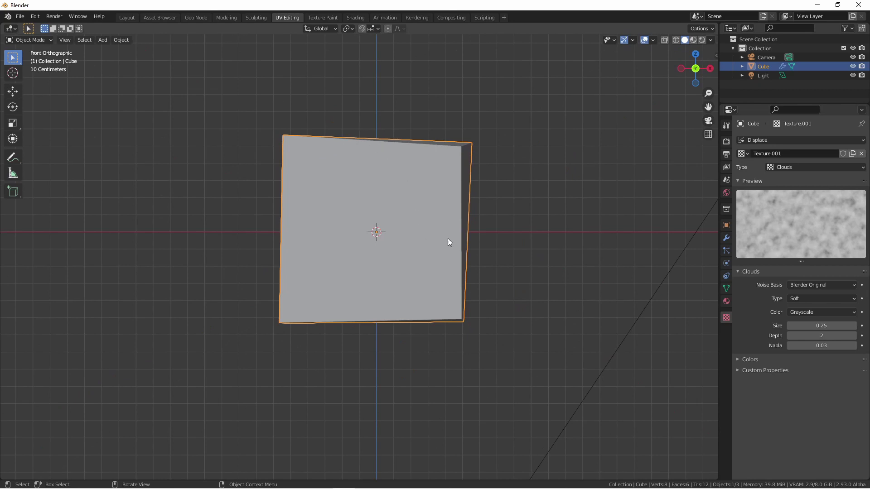
middle_click_drag(416, 135, 371, 159)
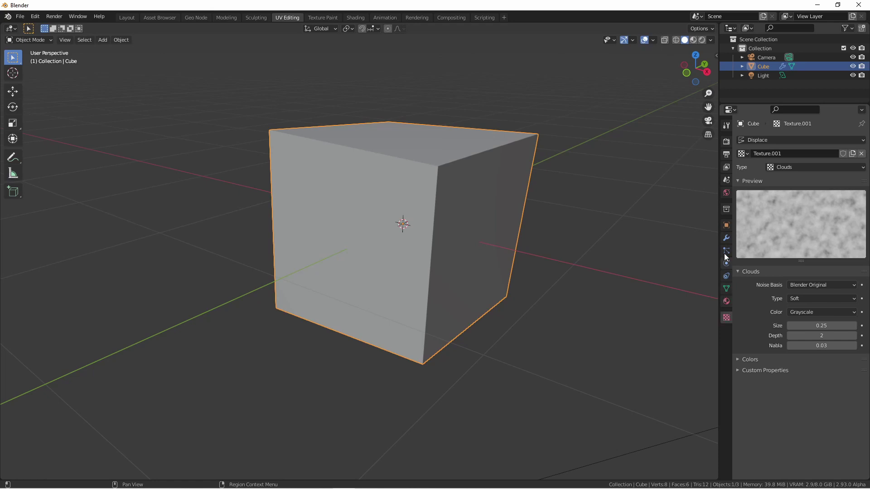
Step: Add a Subdivision Surface modifier and move it above the Displace modifier
left_click(727, 237)
left_click(767, 161)
left_click(693, 325)
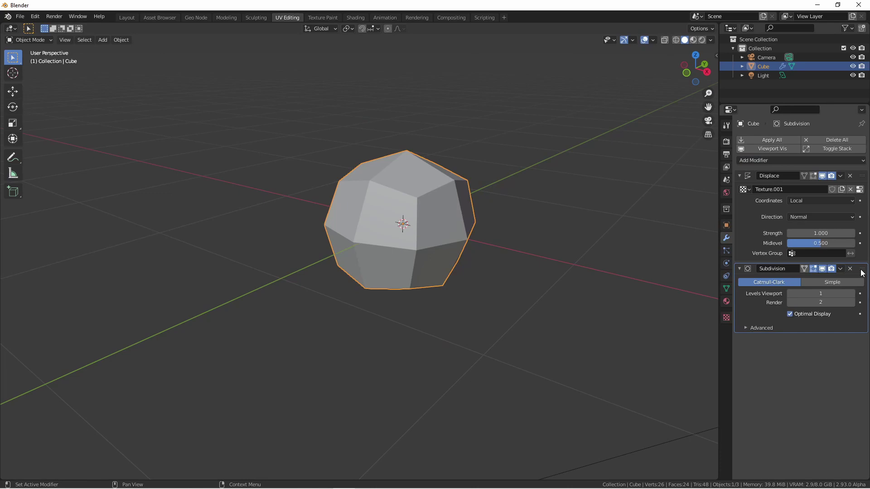
left_click_drag(862, 272, 841, 164)
Step: Switch the subdivision to Simple, raise Levels Viewport to 6, and collapse its panel
left_click(839, 192)
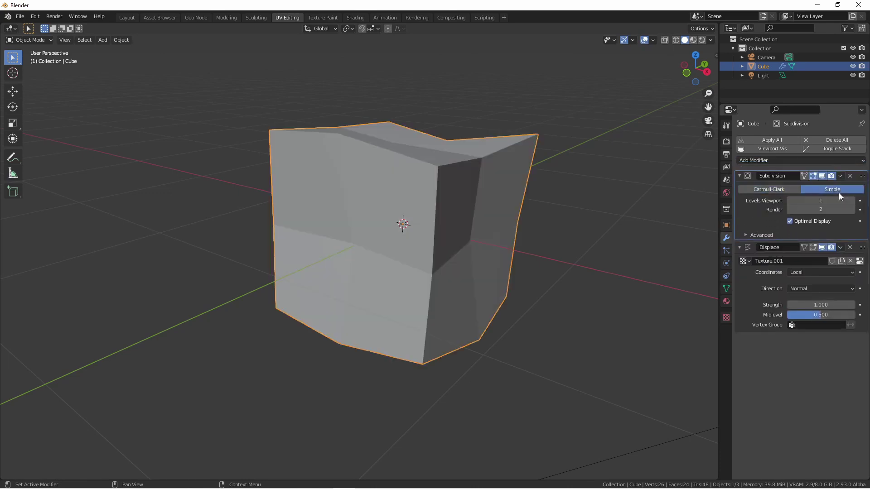
middle_click_drag(506, 170, 480, 179)
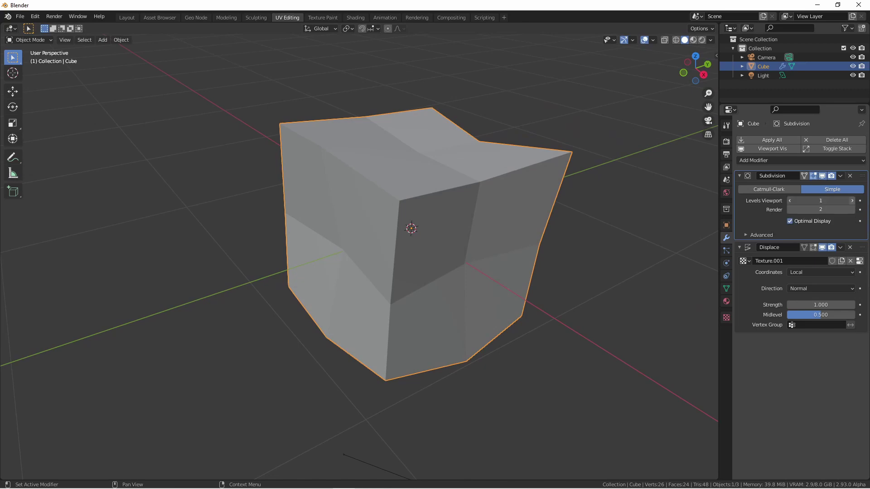
left_click(852, 201)
left_click(851, 200)
left_click(852, 200)
left_click(851, 200)
left_click(852, 201)
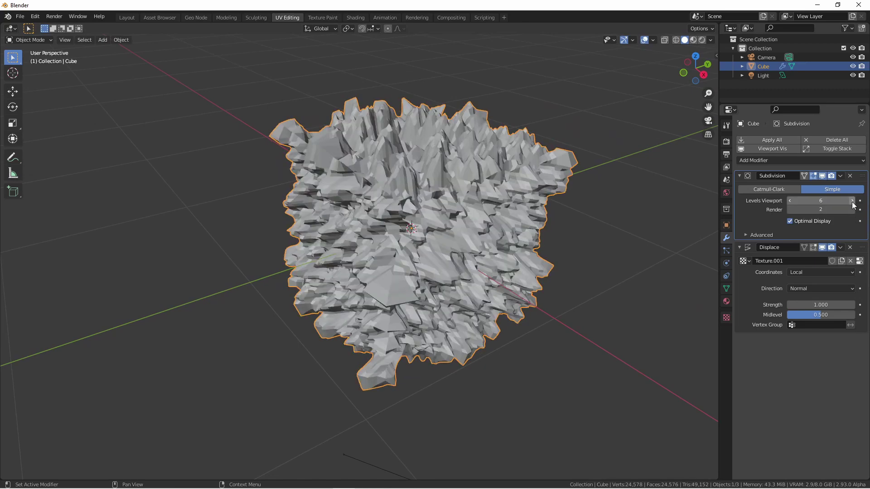
left_click(740, 176)
left_click(756, 234)
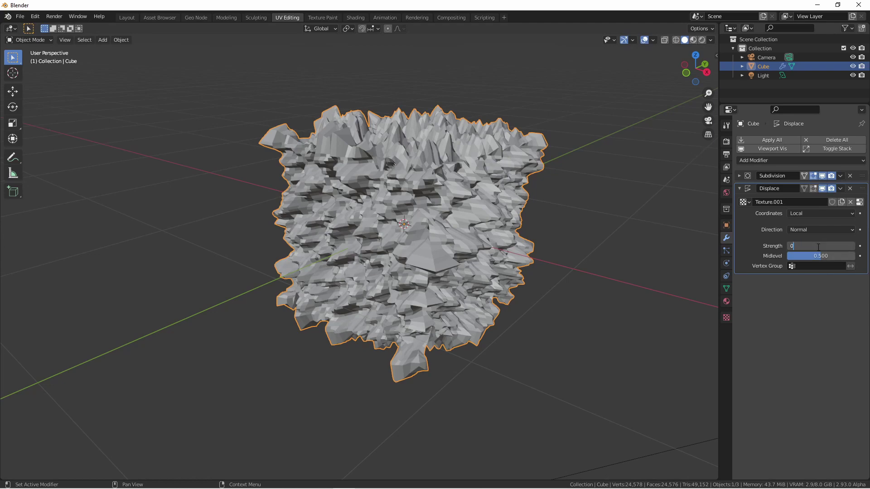
Step: Set Displace Strength to 0.250 and drag Midlevel from 0.000 up to 1.000
key("BackSpace")
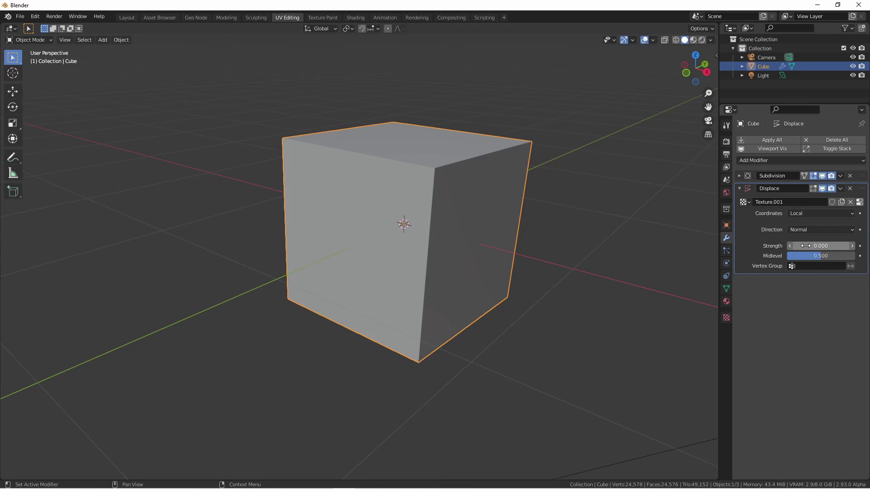
left_click_drag(805, 245, 826, 249)
left_click(826, 248)
type("-0.05")
key("Escape")
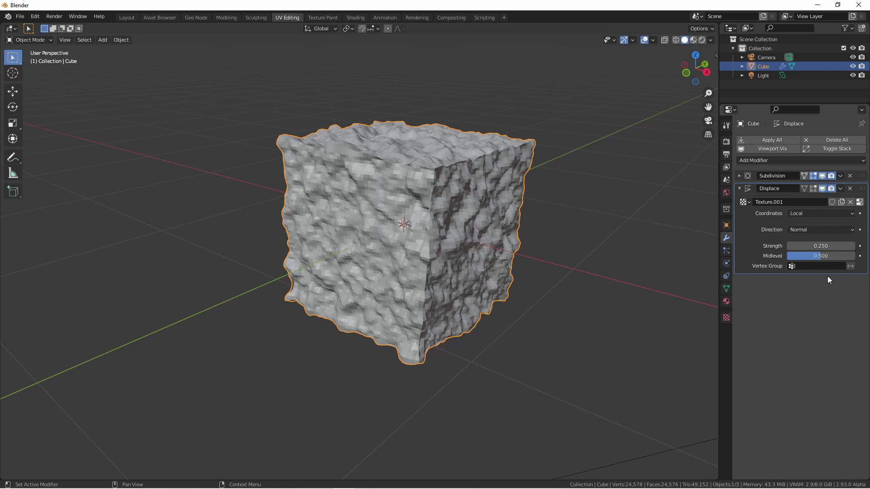
left_click_drag(811, 255, 785, 255)
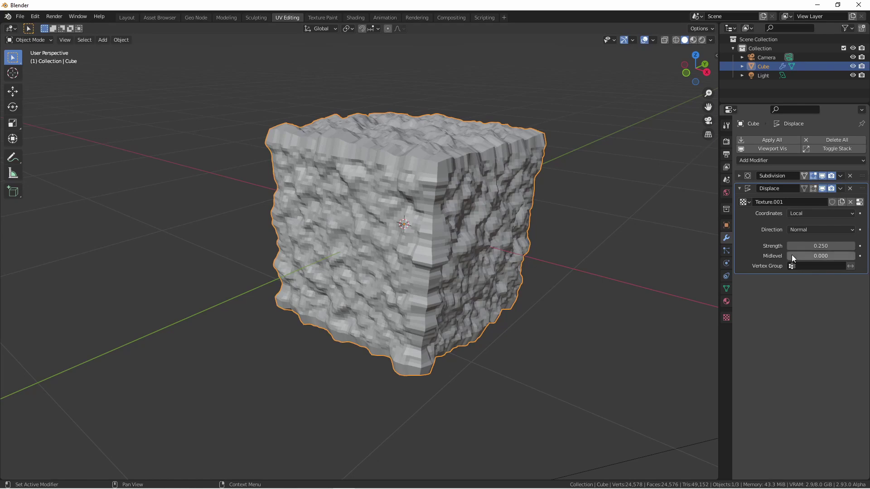
left_click_drag(789, 256, 858, 258)
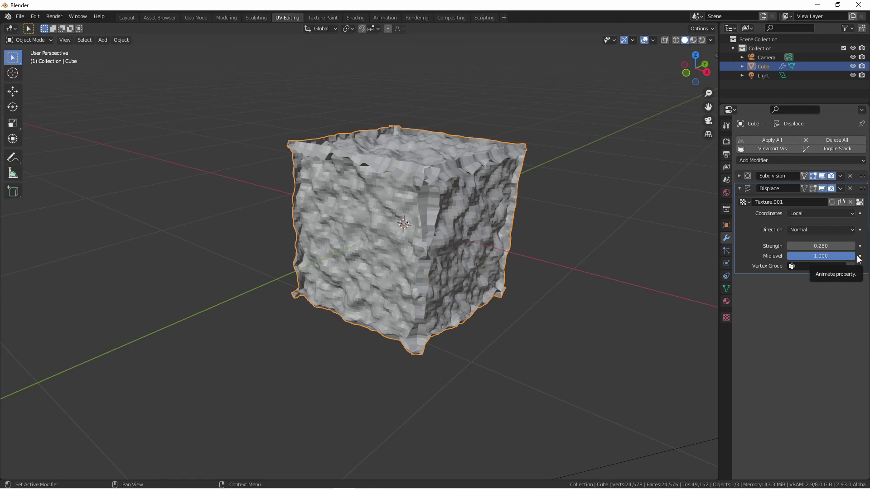
Step: Reset Midlevel to 0.500, view the cube from the front, and add loop cuts
key("ctrl+z")
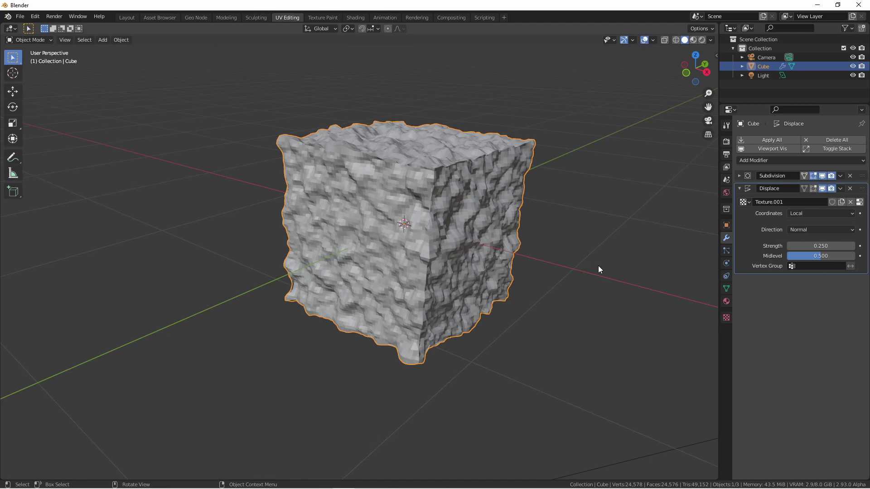
key("KP_1")
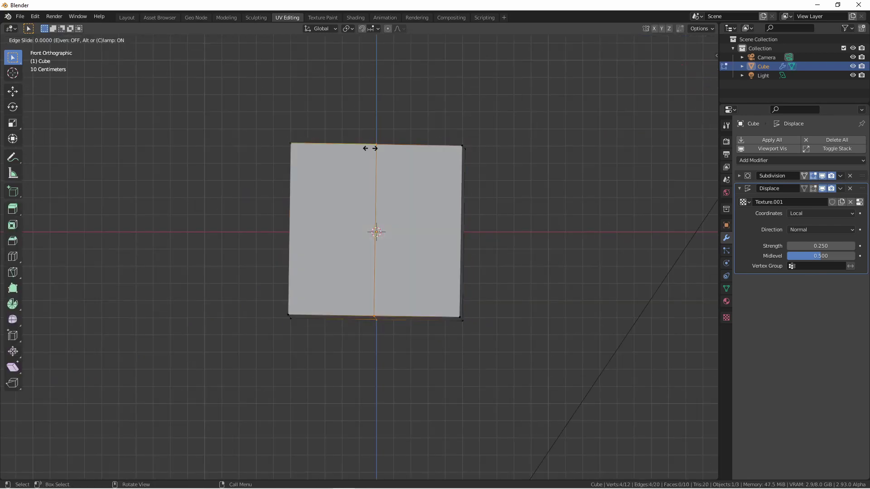
key("ctrl+r")
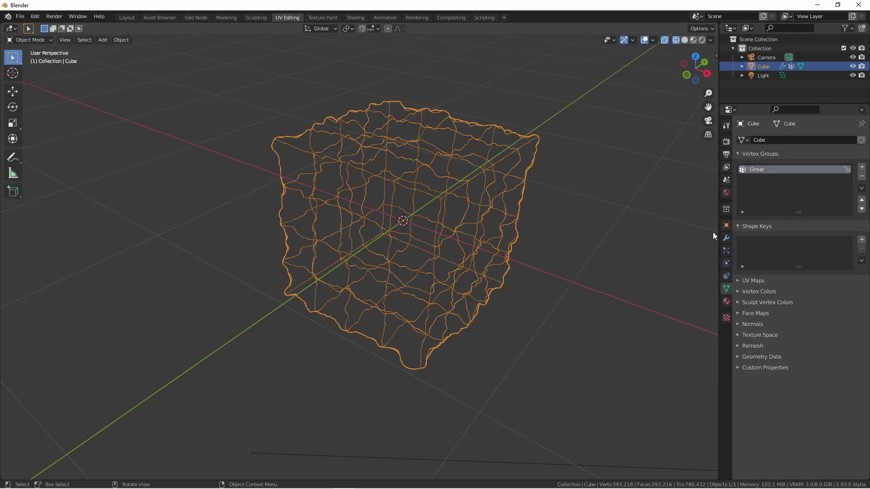
Step: In solid shading, restrict the Displace modifier to vertex group Group
left_click(727, 238)
key("z")
left_click(615, 153)
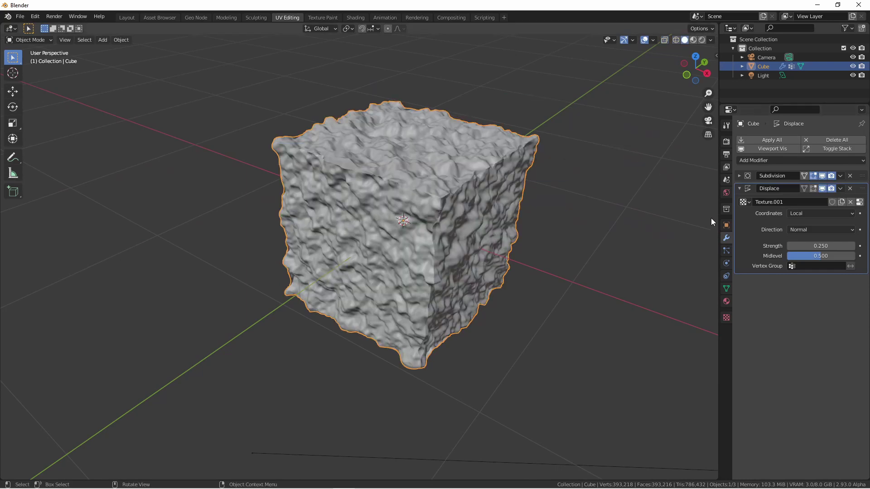
left_click(817, 267)
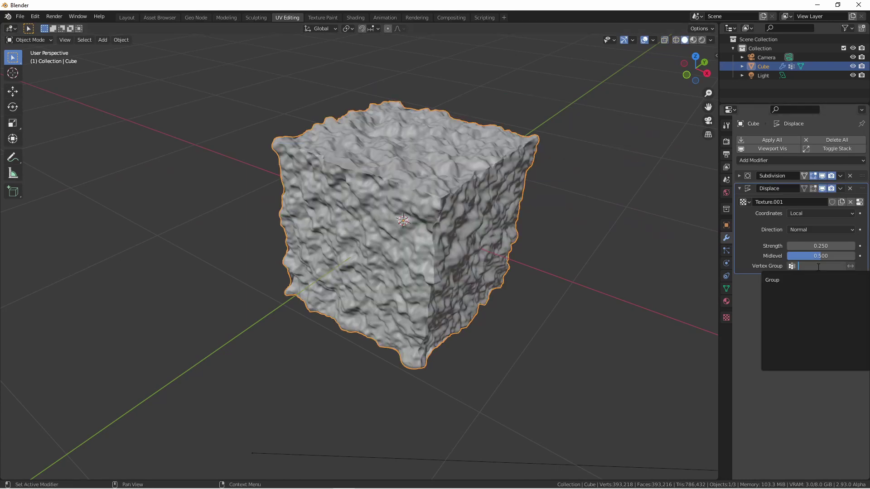
left_click(783, 281)
middle_click_drag(453, 227, 377, 159)
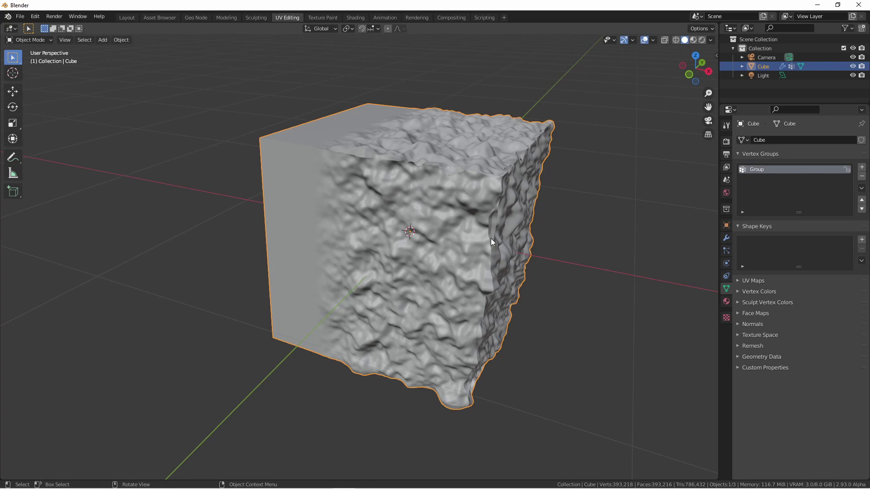
Step: Enter Edit Mode and select an edge loop of the cube from top view
key("ctrl+Tab")
left_click(433, 193)
key("KP_7")
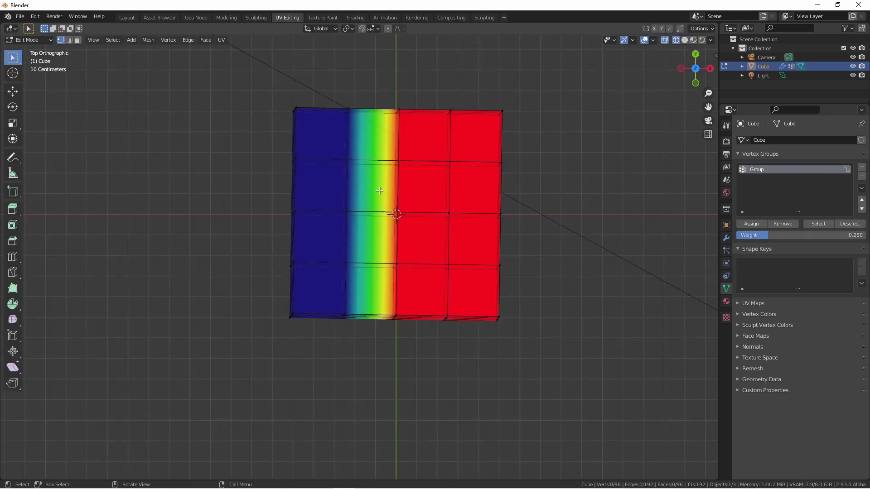
left_click(395, 192, "alt")
middle_click_drag(395, 192, 541, 222)
Step: Assign weight 0.25 to the selected loop in Group and return to Object Mode
left_click(800, 235)
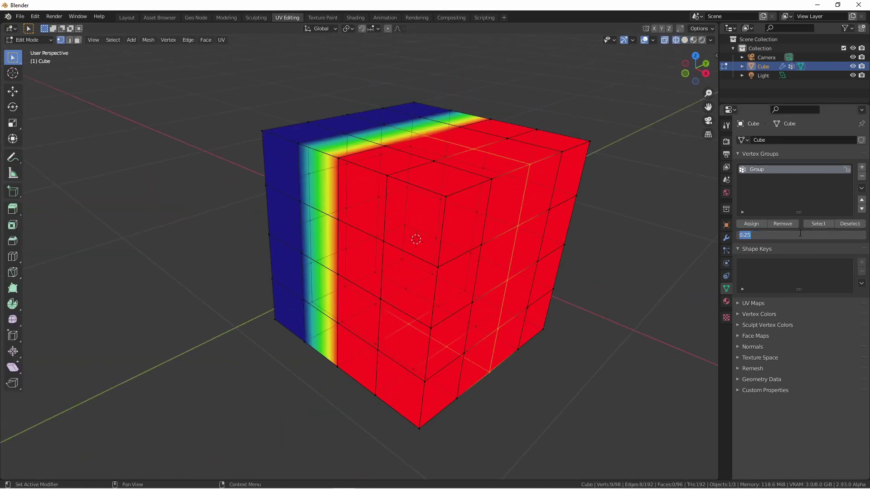
type("0.25")
key("Return")
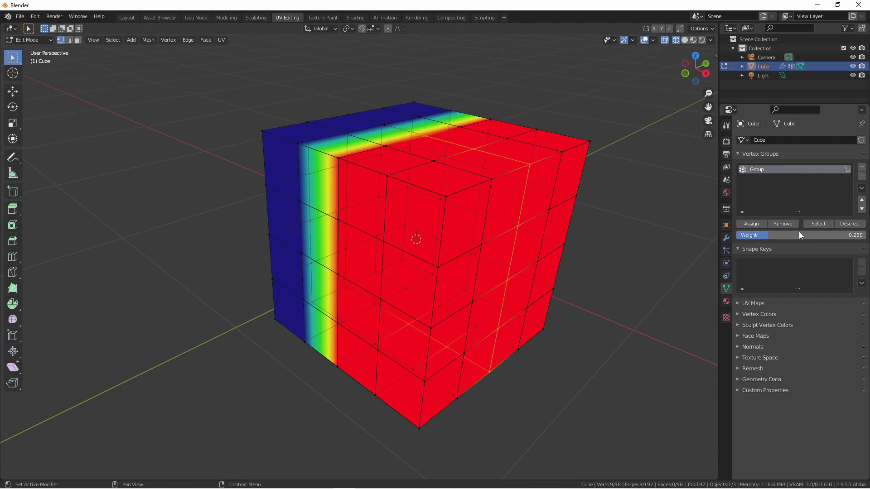
left_click(751, 222)
key("Tab")
key("shift+z")
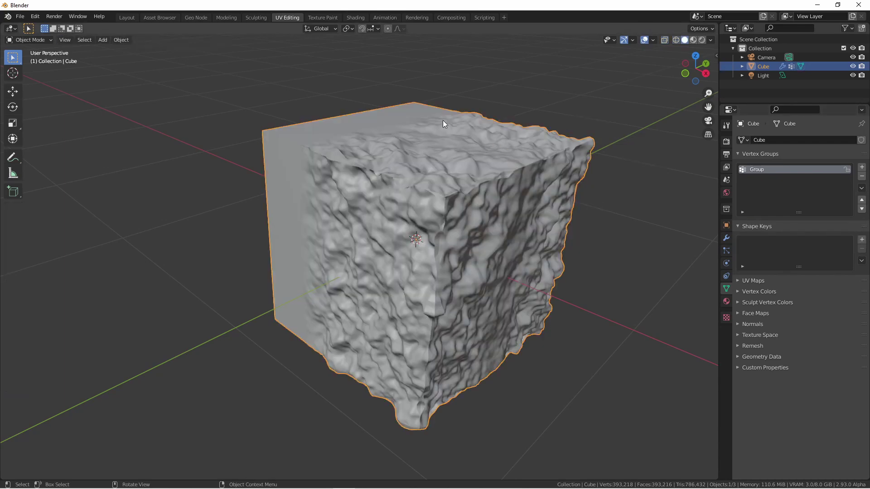
middle_click_drag(442, 121, 412, 102)
middle_click_drag(389, 145, 432, 125)
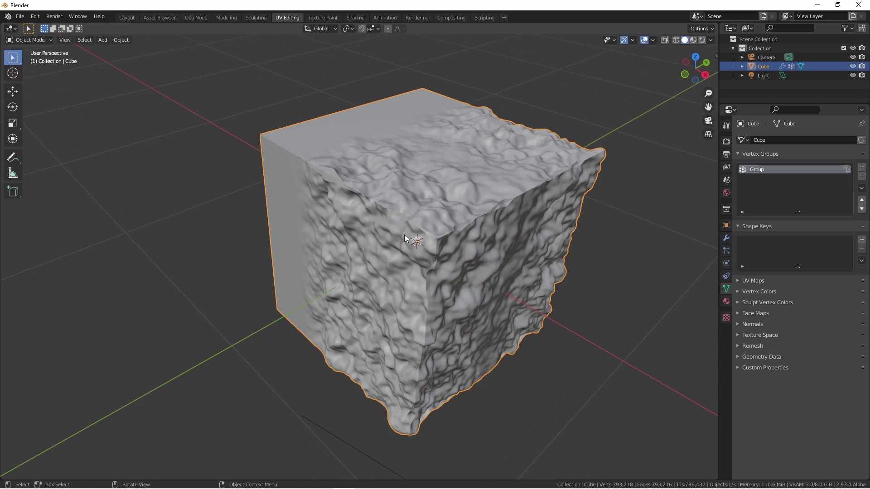
left_click(726, 238)
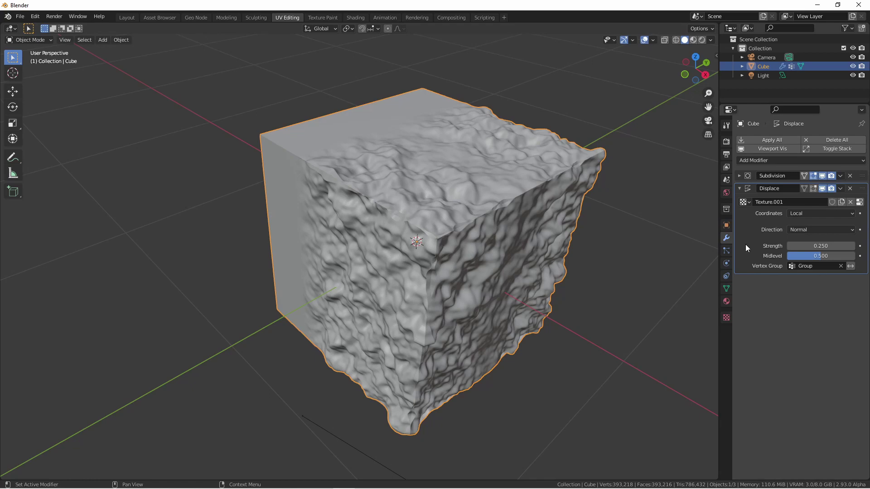
Step: From front view, rotate the cube twice to see the Local coordinates effect
key("KP_1")
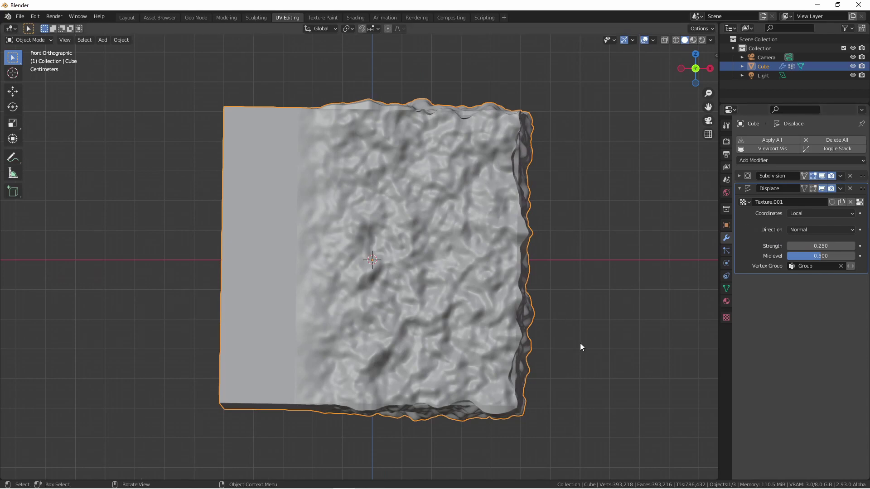
key("r")
left_click(506, 159)
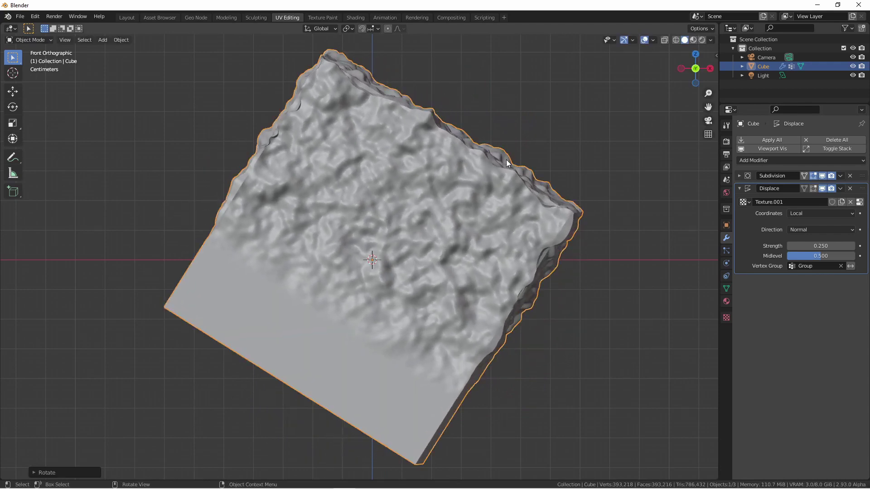
key("r")
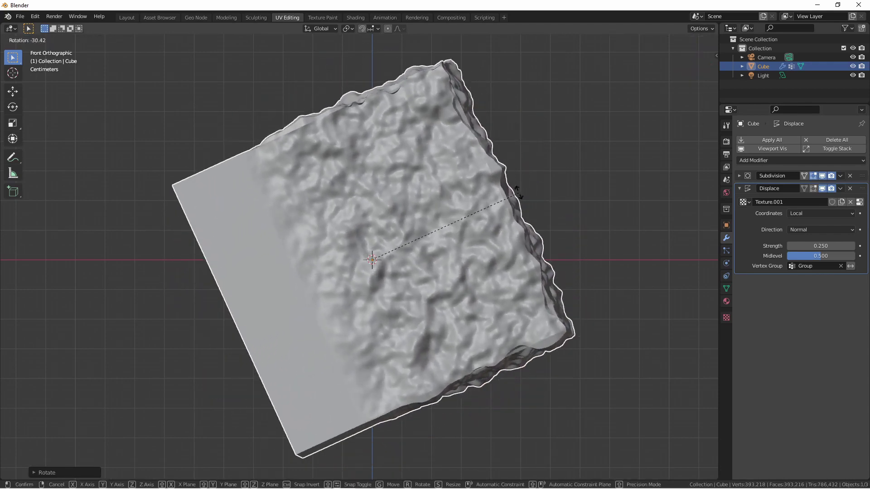
left_click(623, 193)
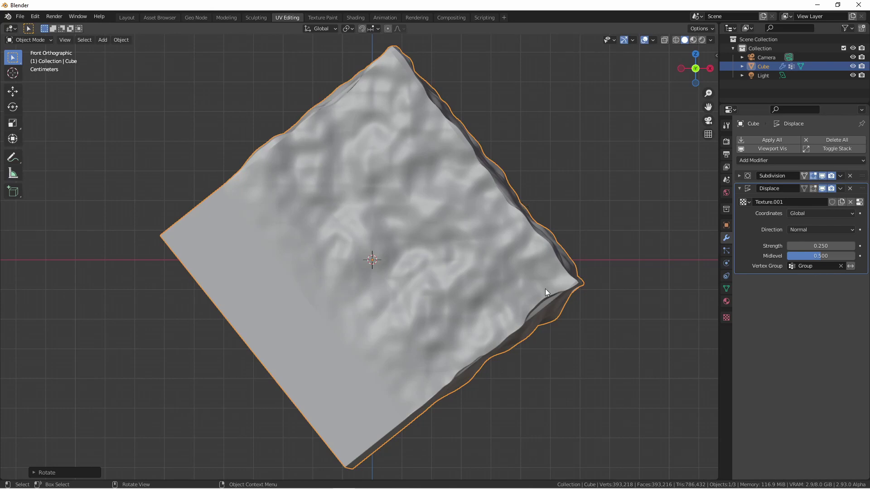
Step: Rotate the cube under Global coordinates, then set Displace Coordinates to Object
key("r")
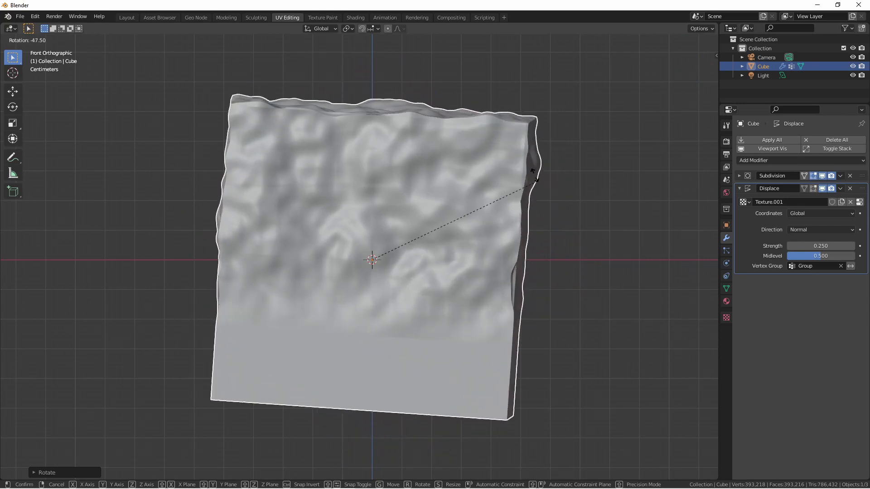
left_click(414, 73)
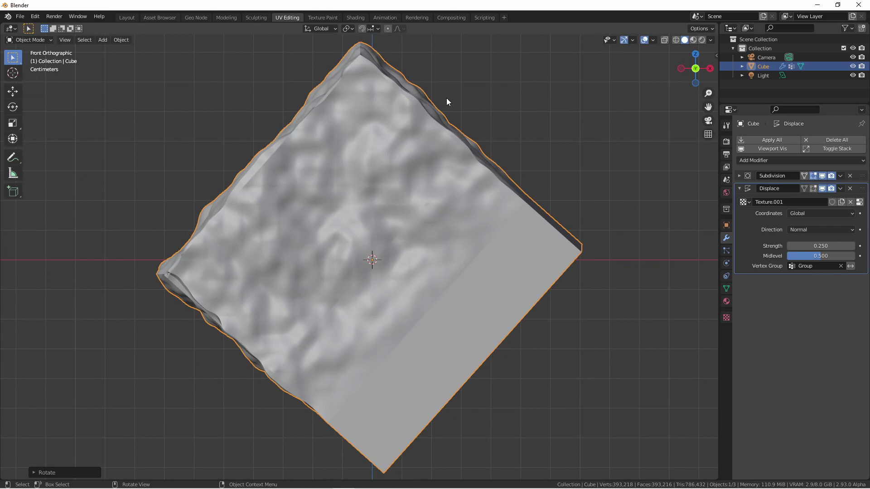
left_click(821, 213)
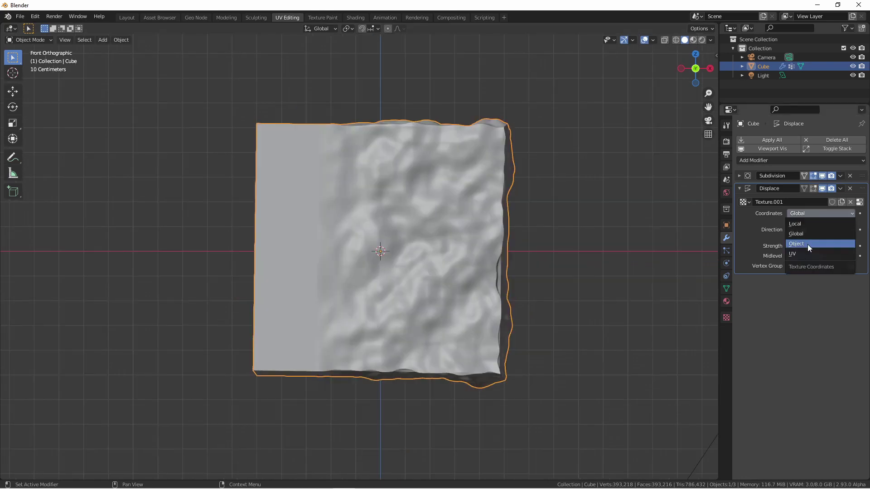
left_click(808, 245)
middle_click_drag(535, 248, 431, 257, "shift")
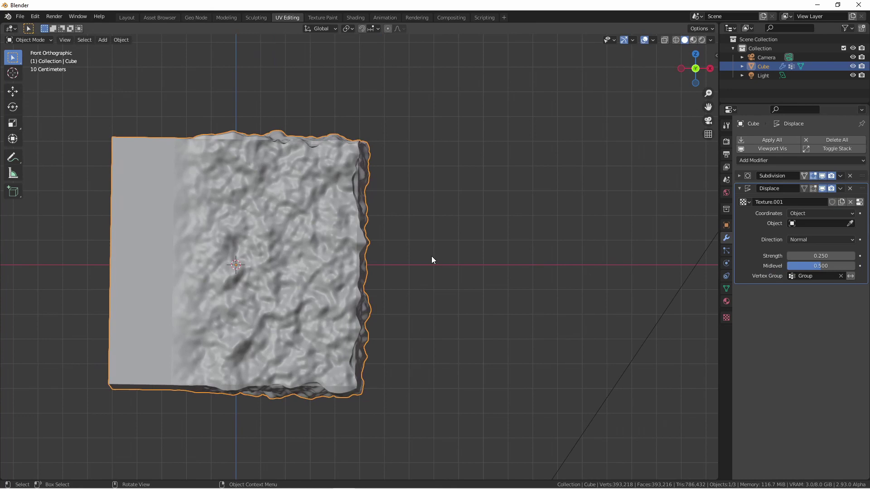
key("shift+a")
mouse_move(471, 265)
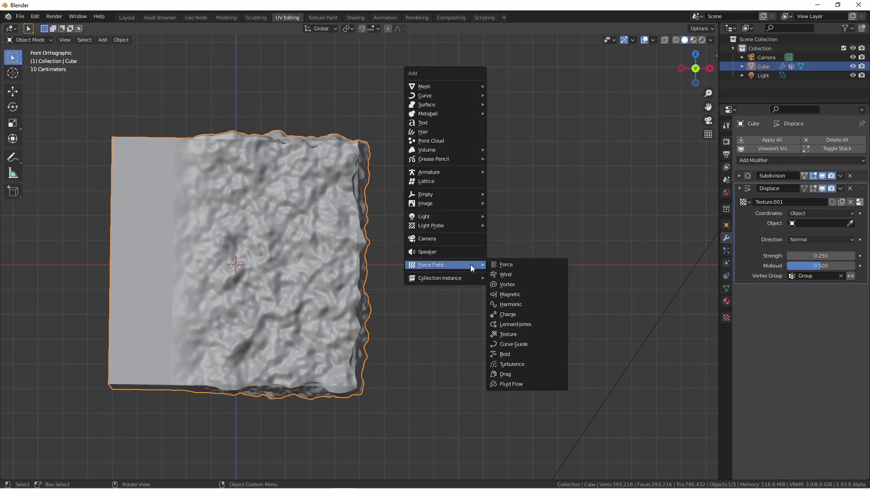
mouse_move(440, 195)
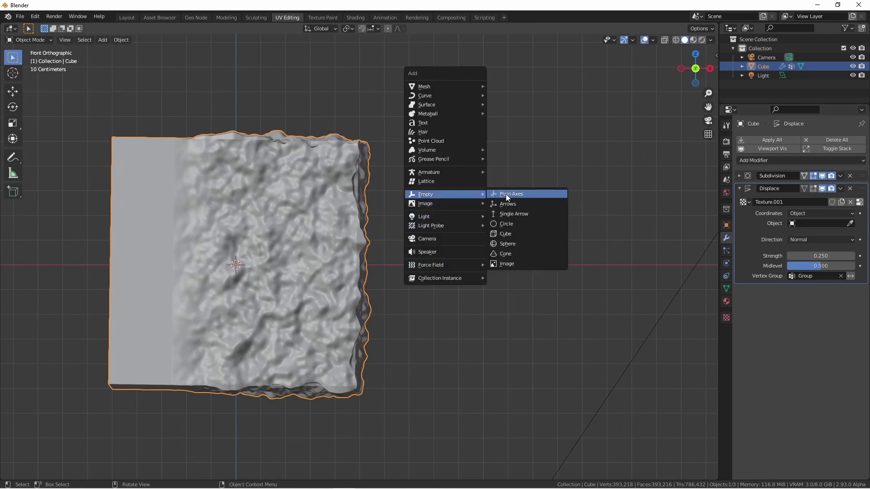
left_click(518, 199)
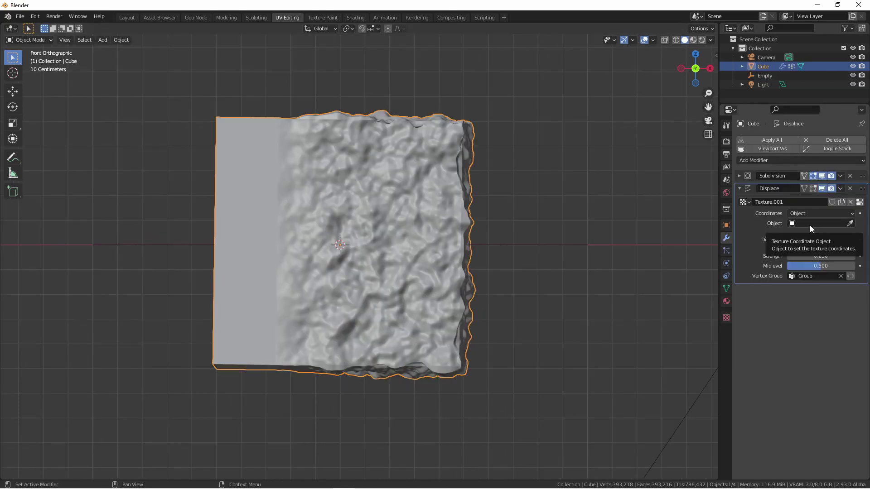
left_click(811, 223)
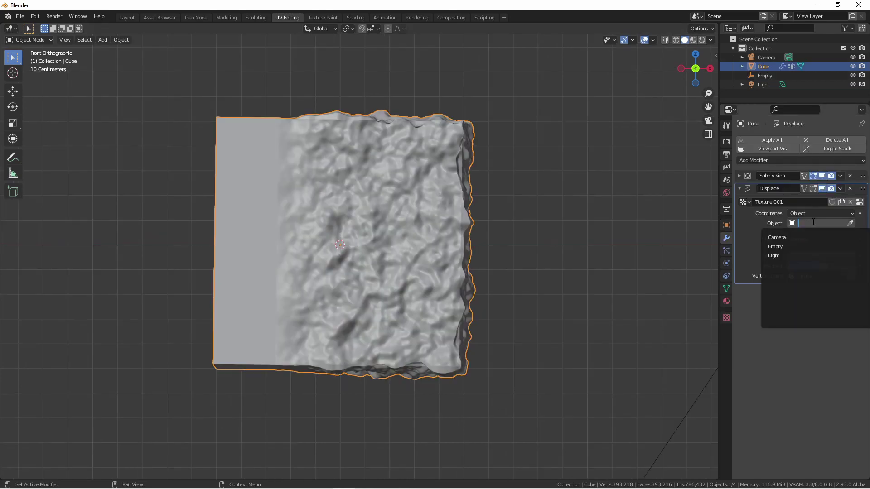
left_click(787, 246)
left_click(428, 260)
key("g")
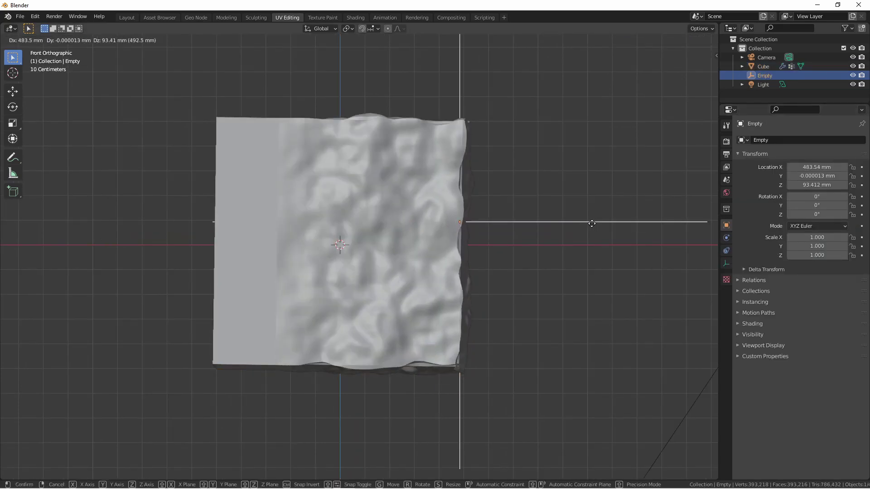
left_click(586, 147)
key("r")
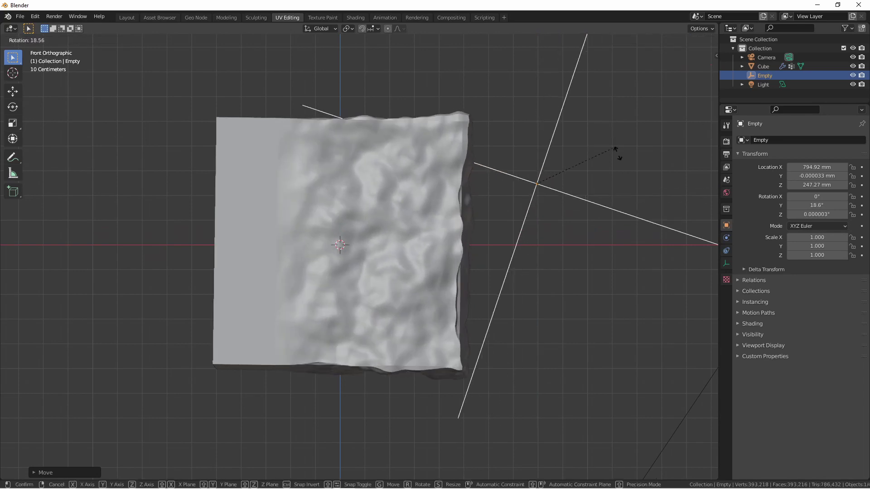
left_click(611, 198)
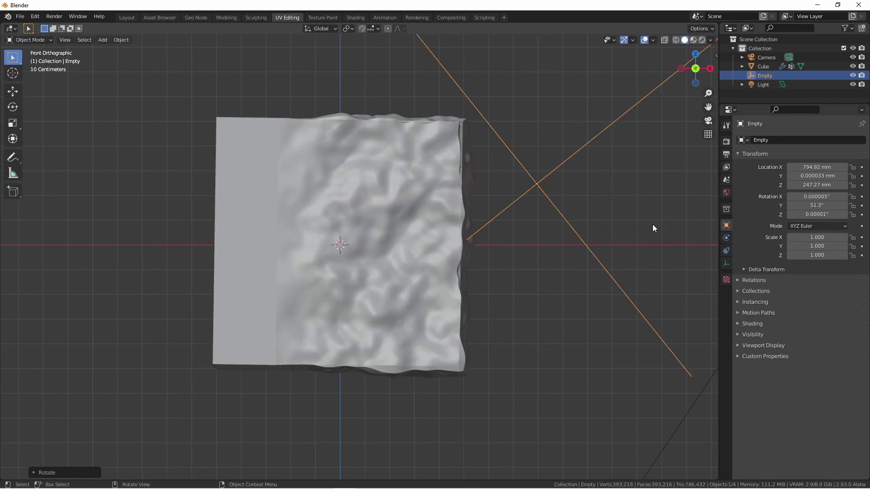
key("s")
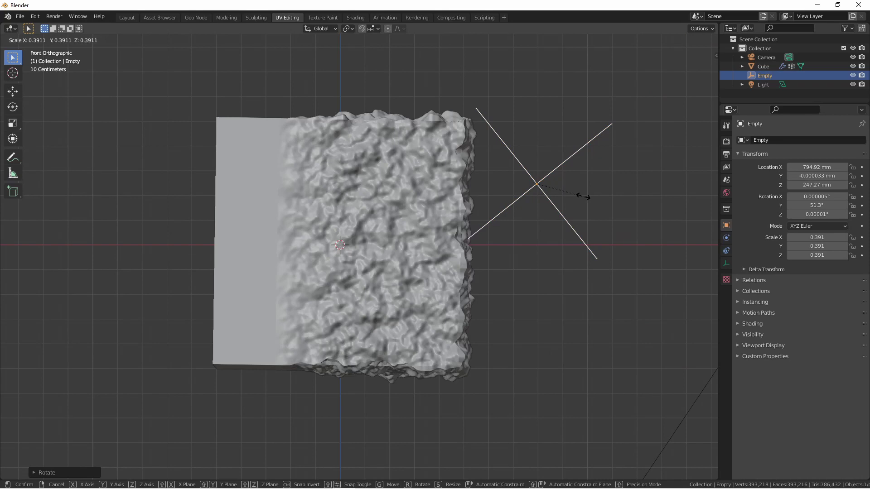
left_click(578, 195)
key("g")
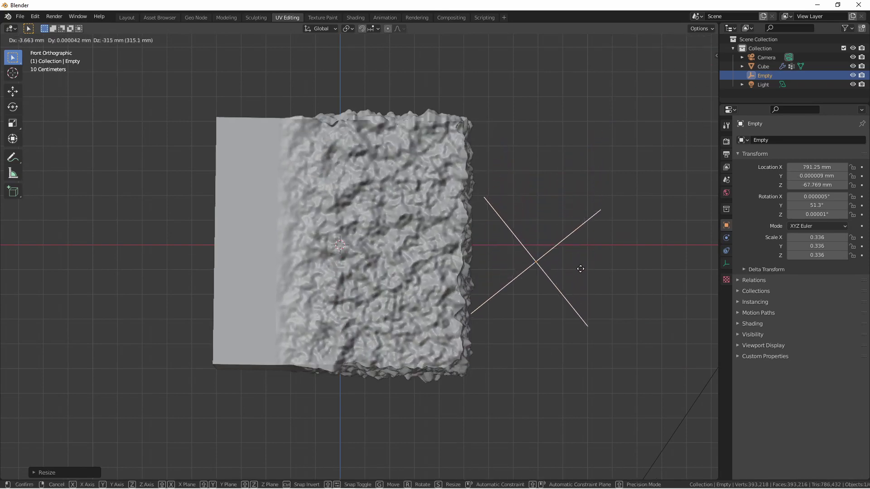
left_click(579, 412)
key("ctrl+z")
key("ctrl+z")
key("ctrl+z")
key("ctrl+z")
key("ctrl+z")
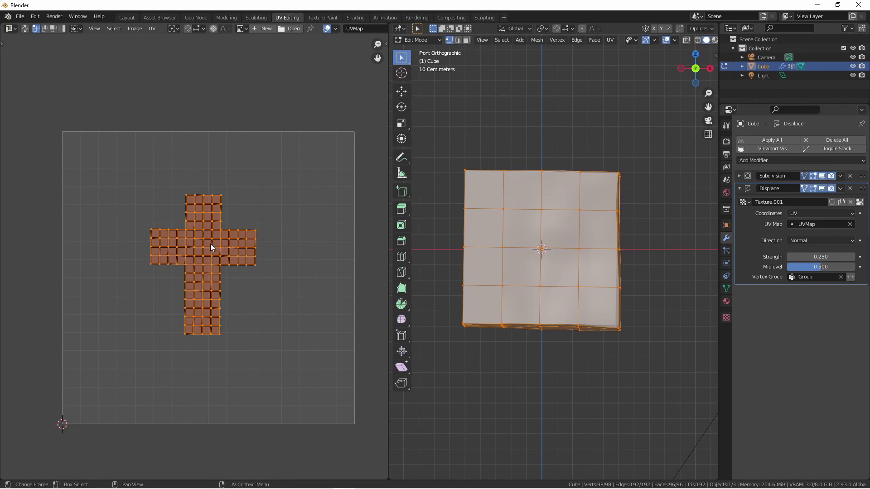
Step: Scale the cube's UV island up past the UV bounds and rotate it
key("s")
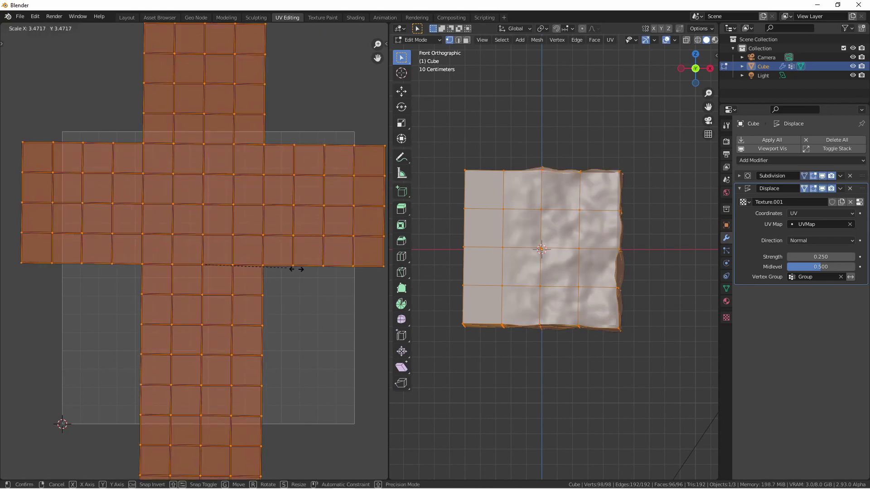
left_click(306, 270)
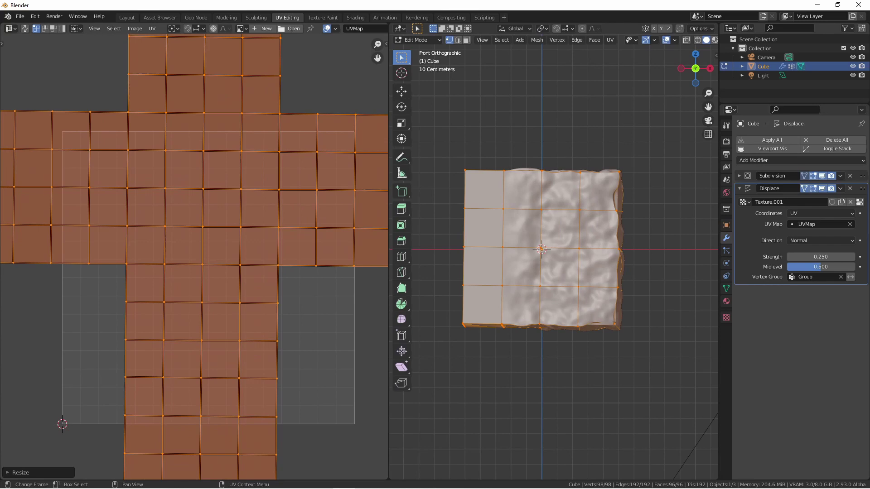
key("r")
left_click(347, 151)
scroll(613, 220, "up", 2)
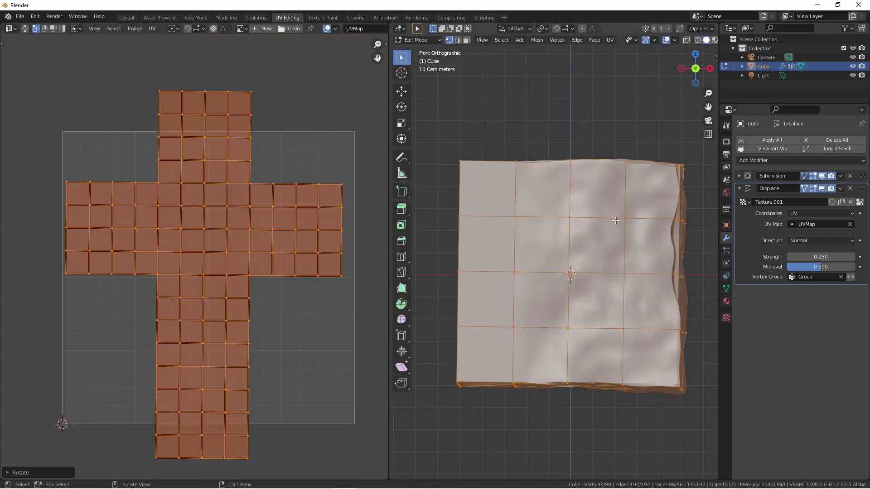
Step: Change the Displace texture type to Image or Movie and load fire.png
left_click(859, 202)
left_click(814, 167)
left_click(819, 219)
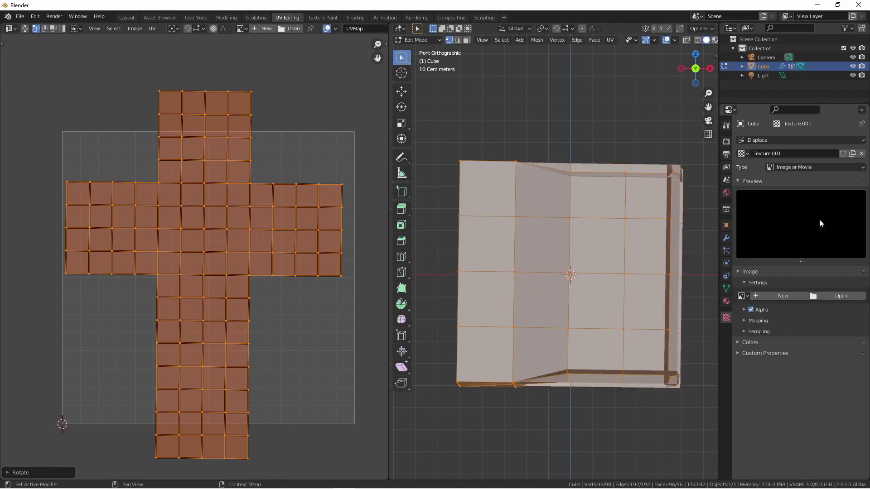
left_click(837, 298)
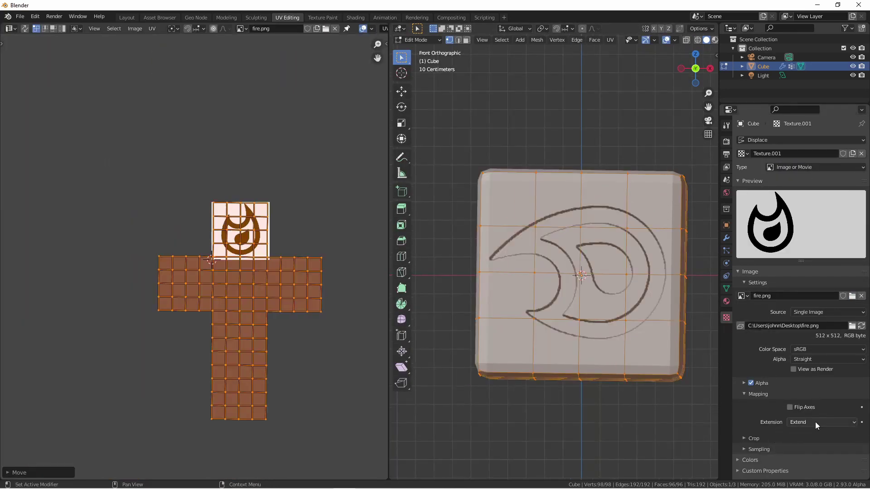
Step: Rotate the UV islands 90 degrees so the fire emblem sits upright
left_click(726, 238)
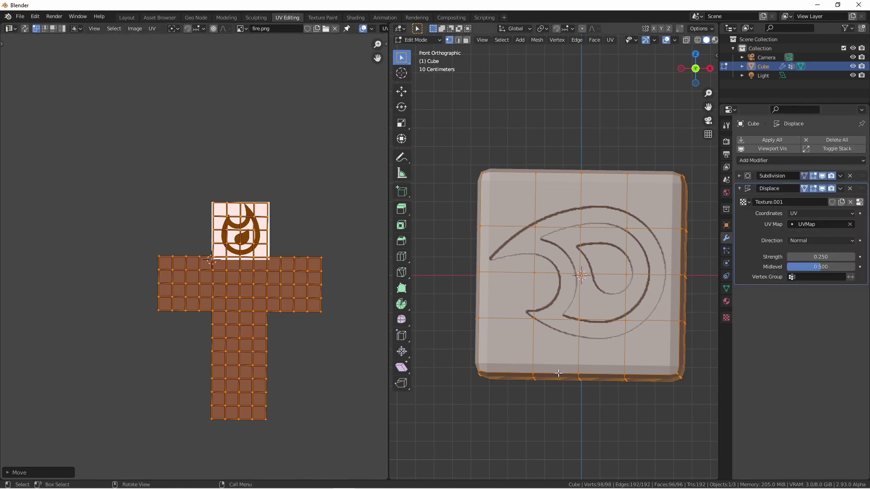
middle_click_drag(557, 378, 499, 272)
key("r")
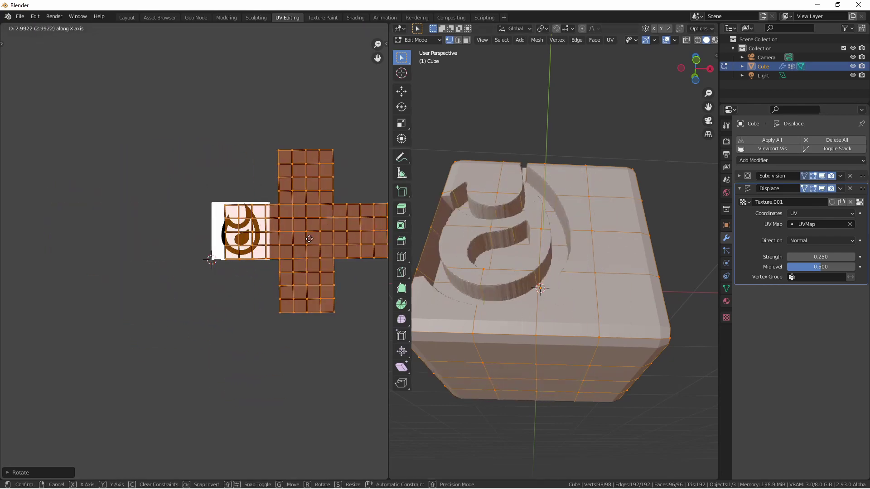
left_click(346, 209)
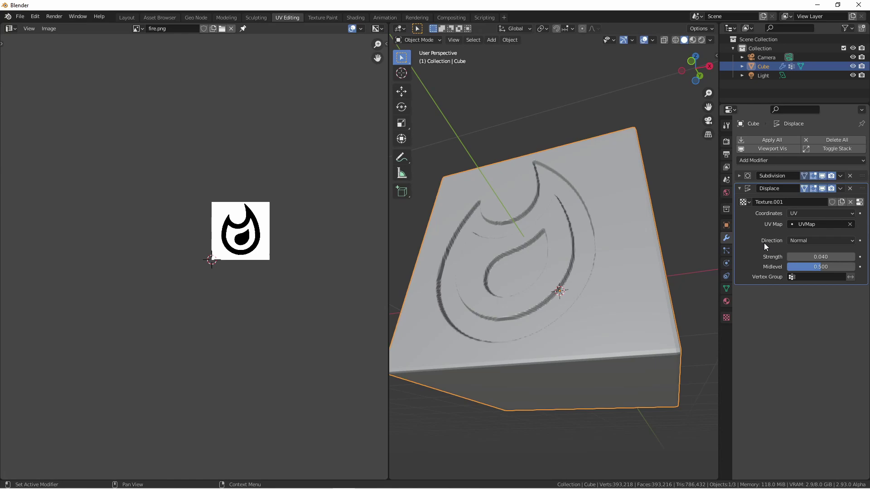
middle_click_drag(596, 304, 567, 227)
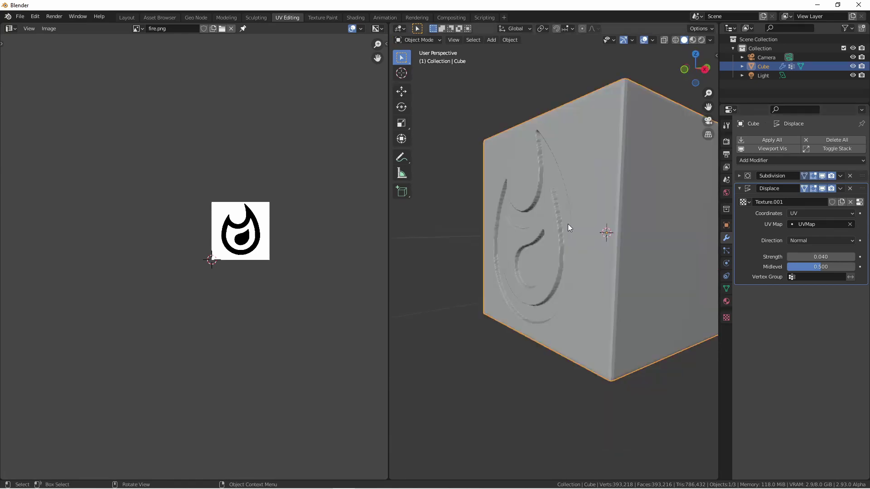
left_click(652, 40)
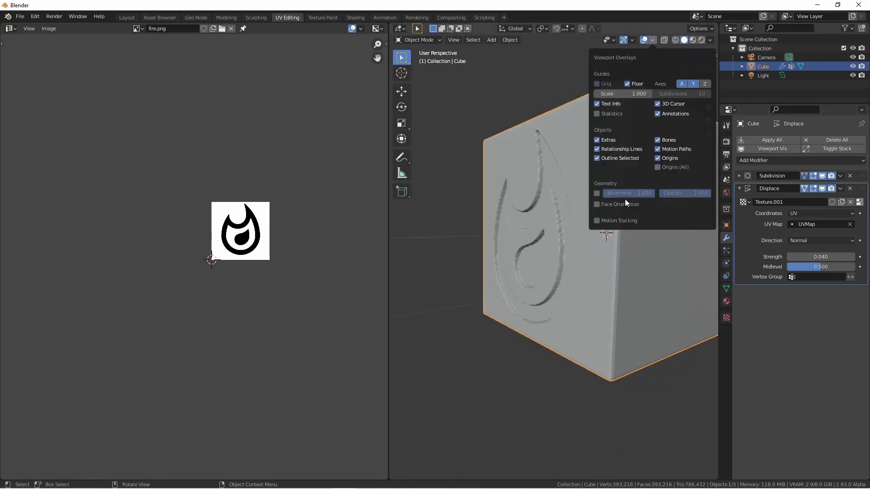
key("Tab")
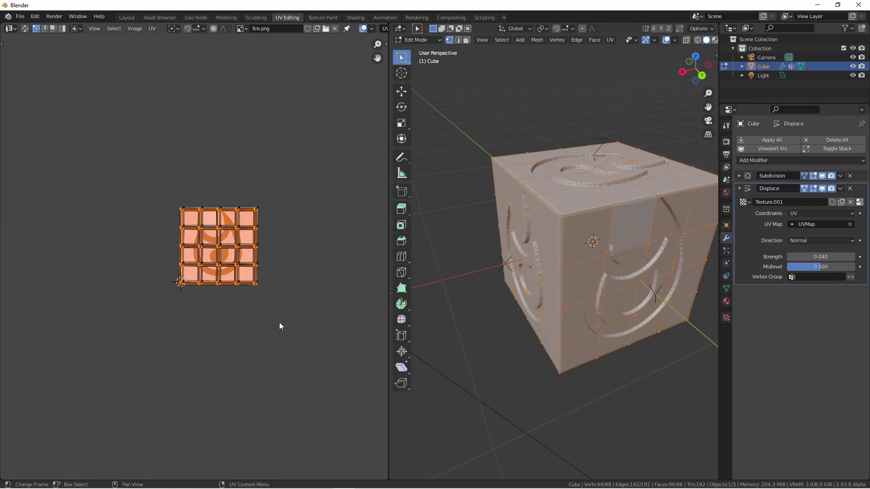
middle_click_drag(557, 232, 604, 231)
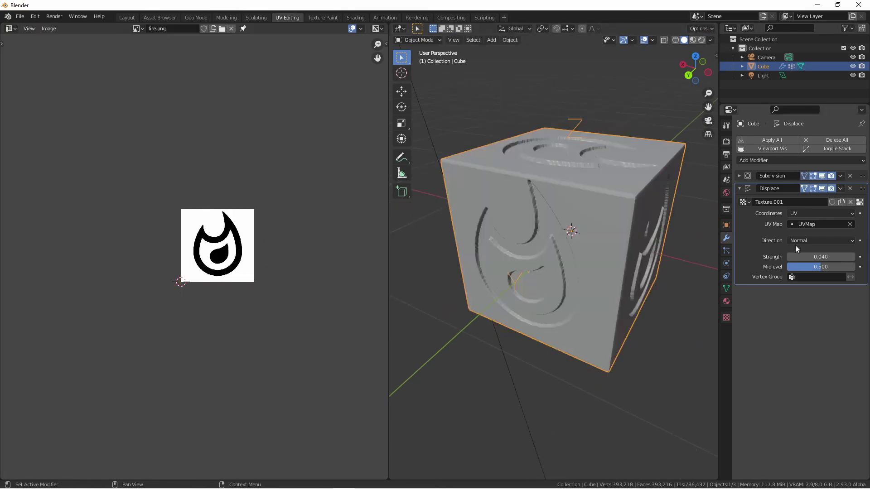
Step: Set the Displace Direction to X and inspect the relief from several sides
left_click(796, 240)
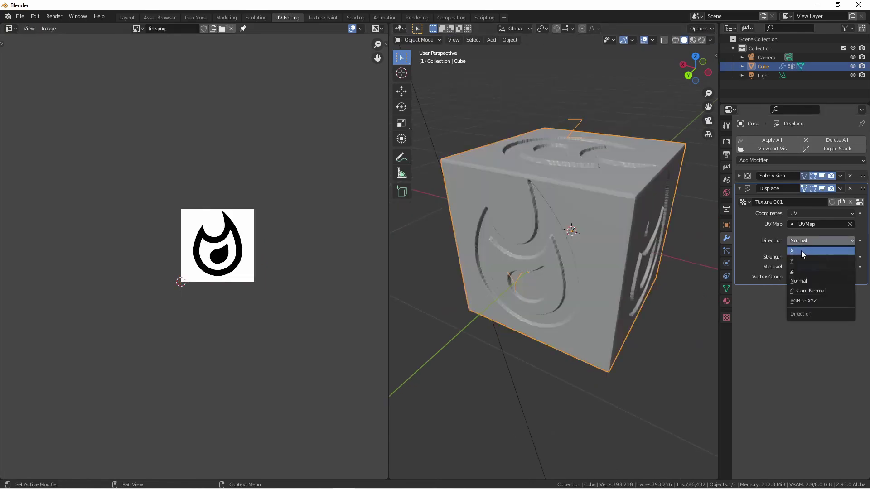
left_click(801, 251)
middle_click_drag(652, 252, 625, 252)
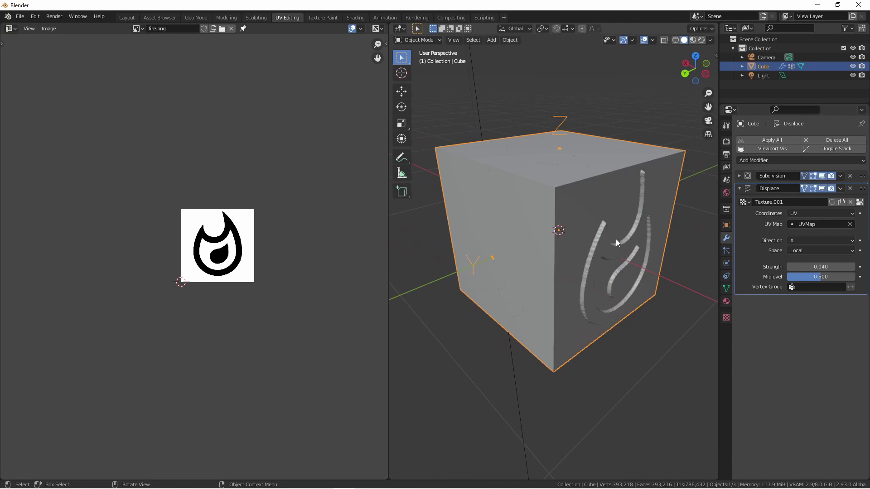
middle_click_drag(547, 258, 605, 231)
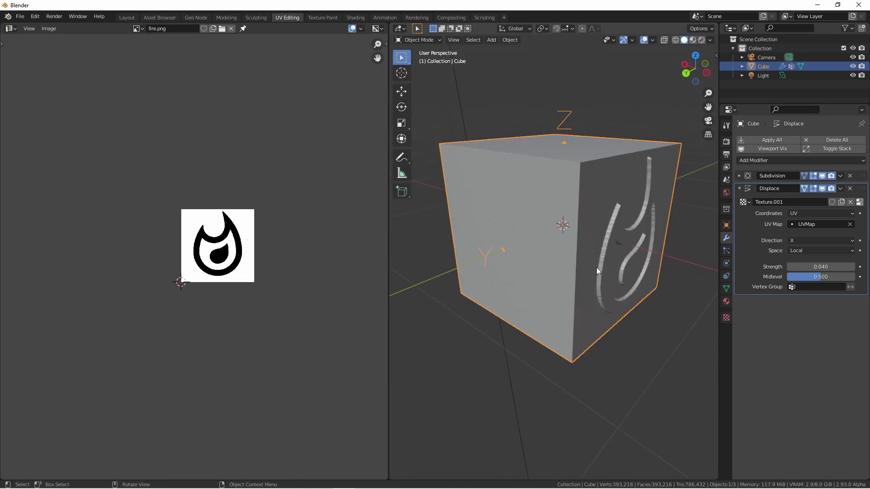
middle_click_drag(596, 270, 523, 271, "alt")
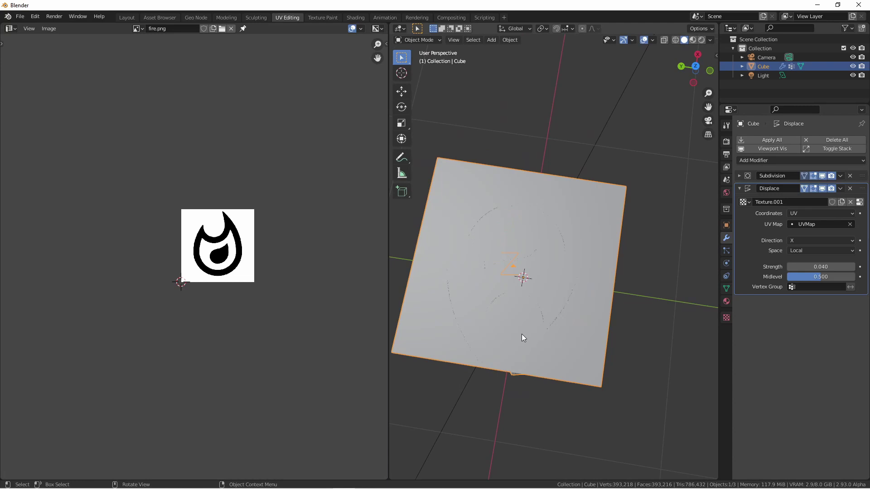
middle_click_drag(523, 338, 623, 221)
scroll(624, 221, "up", 3)
Step: Switch Direction to Y, then Z, and set the Space to Global
left_click(814, 240)
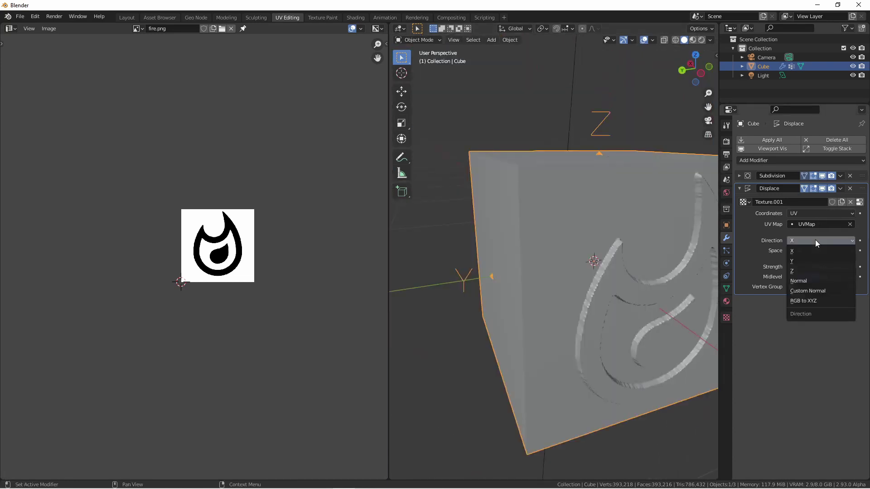
left_click(809, 261)
middle_click_drag(510, 273, 656, 255)
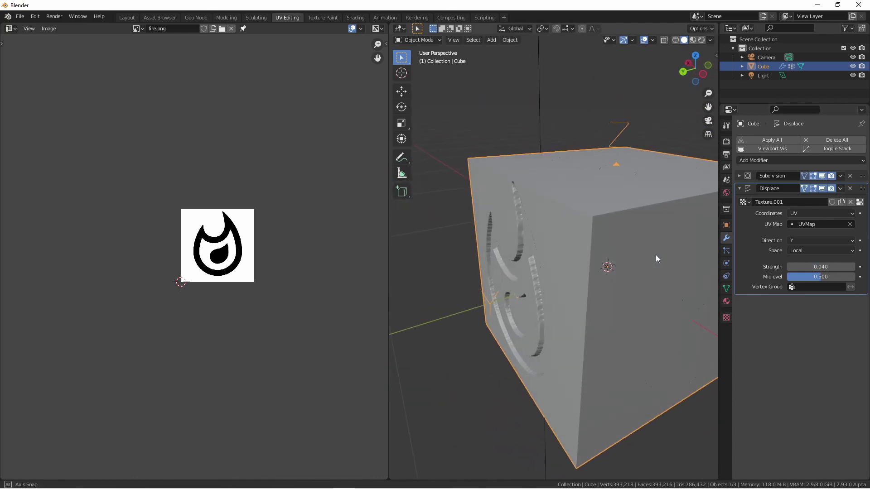
left_click(795, 240)
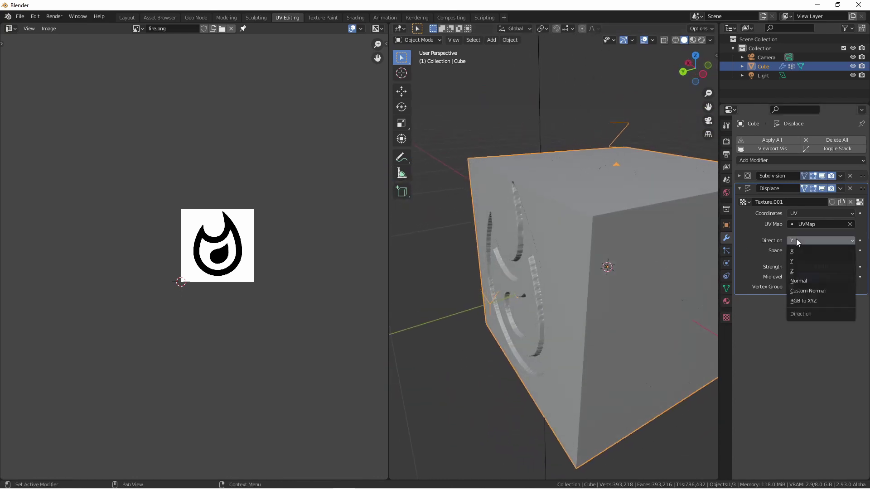
left_click(792, 270)
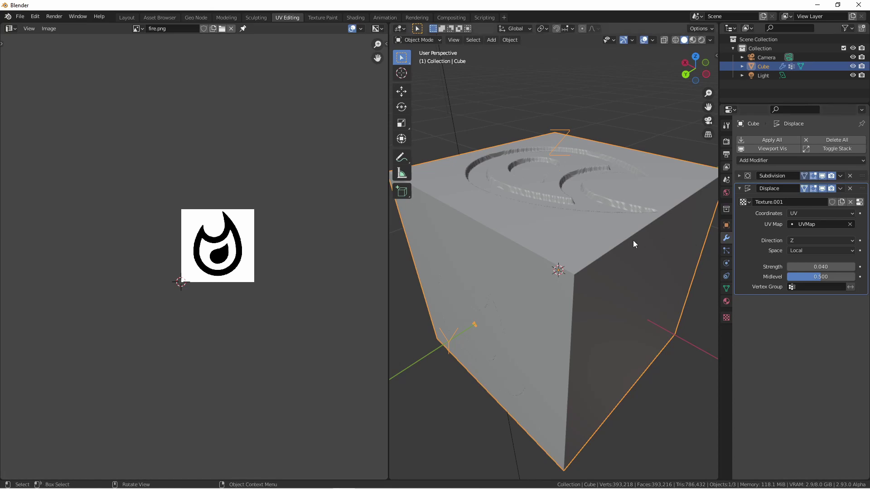
left_click(806, 252)
left_click(805, 270)
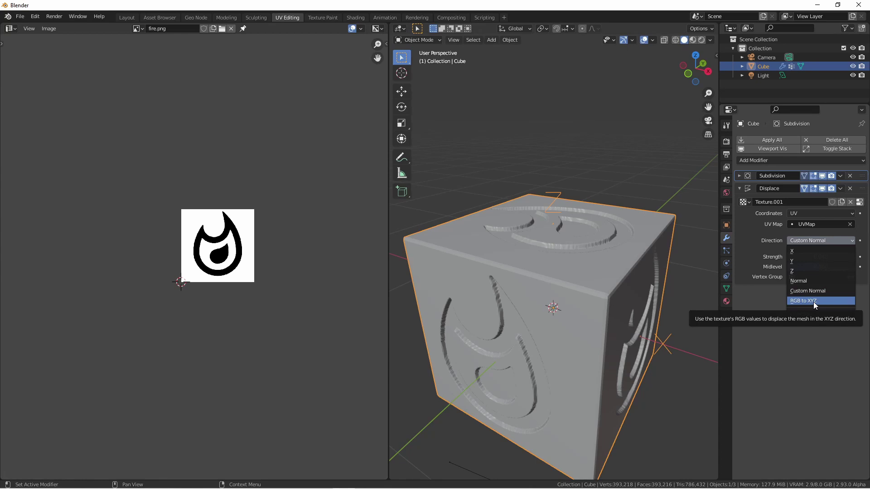
Step: Set Direction to RGB to XYZ and inspect the cube, briefly in wireframe
left_click(814, 301)
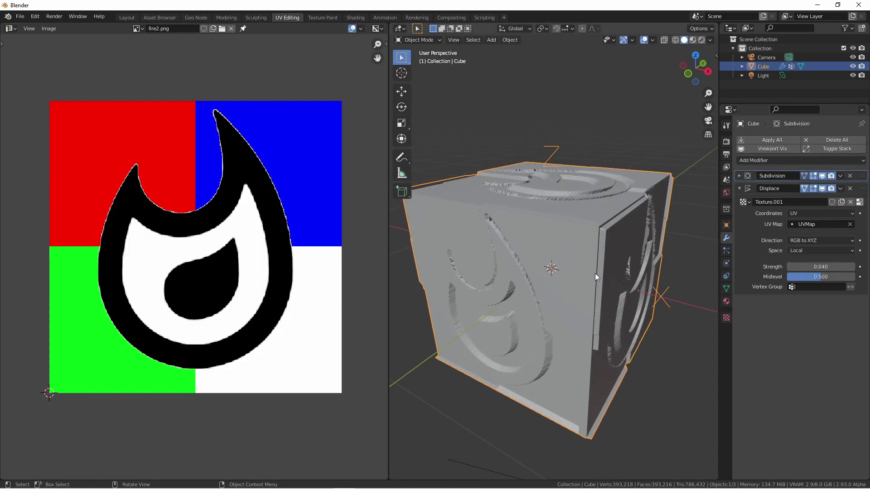
middle_click_drag(594, 273, 566, 260)
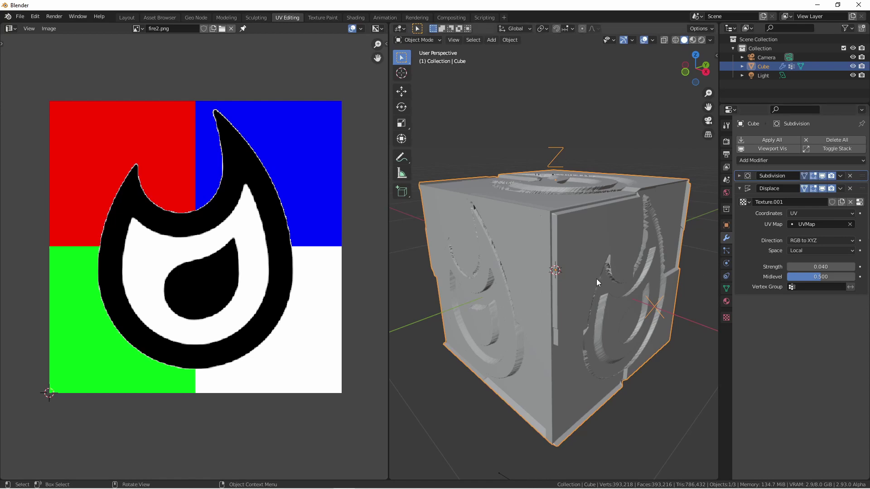
middle_click_drag(603, 280, 631, 301)
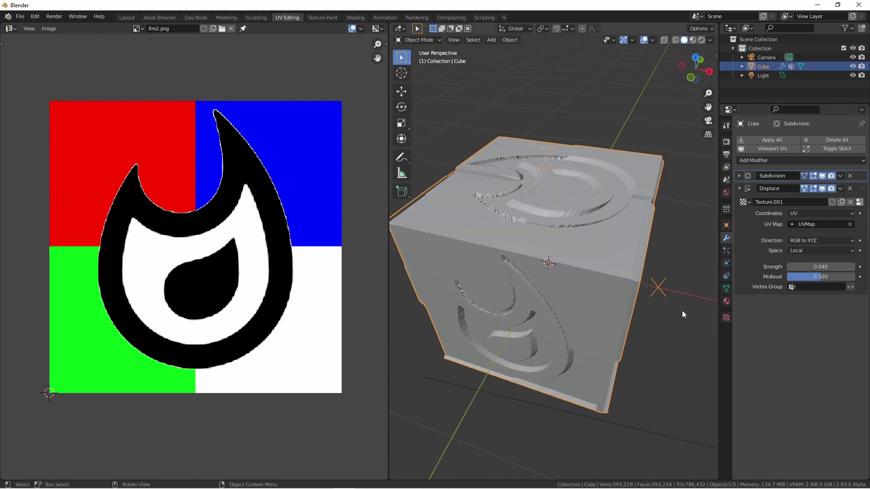
key("shift+z")
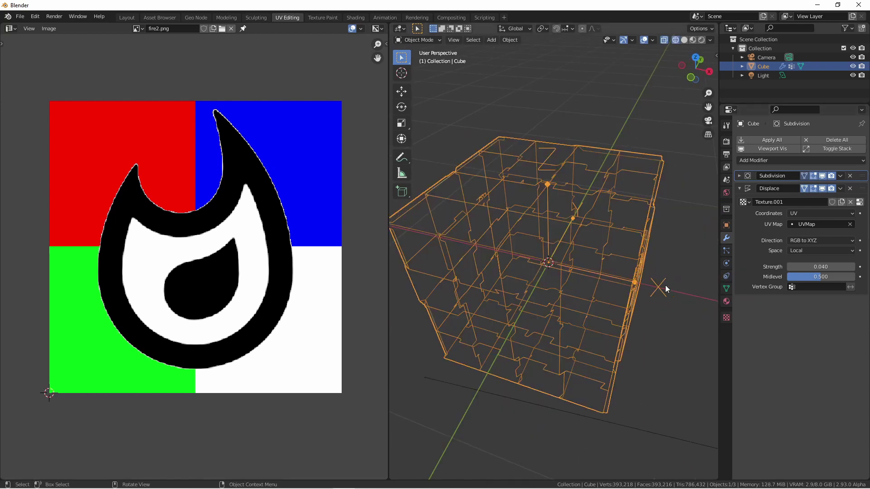
middle_click_drag(587, 282, 550, 225)
key("shift+z")
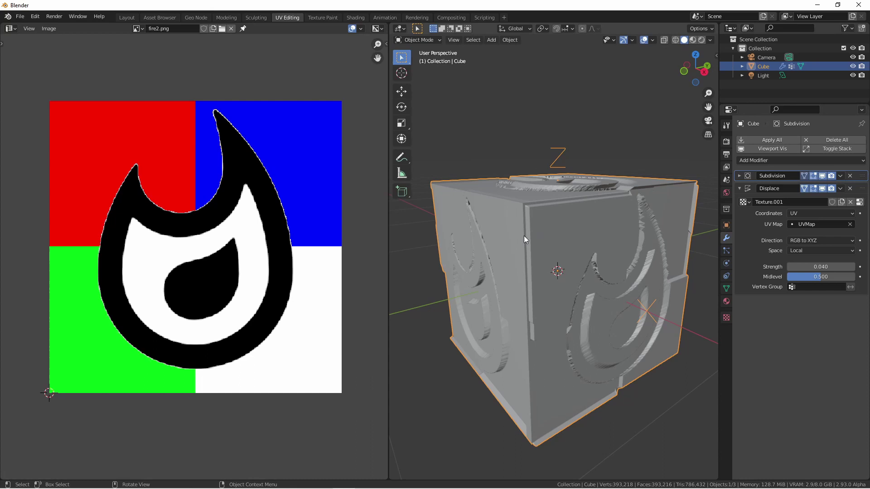
middle_click_drag(608, 238, 783, 247)
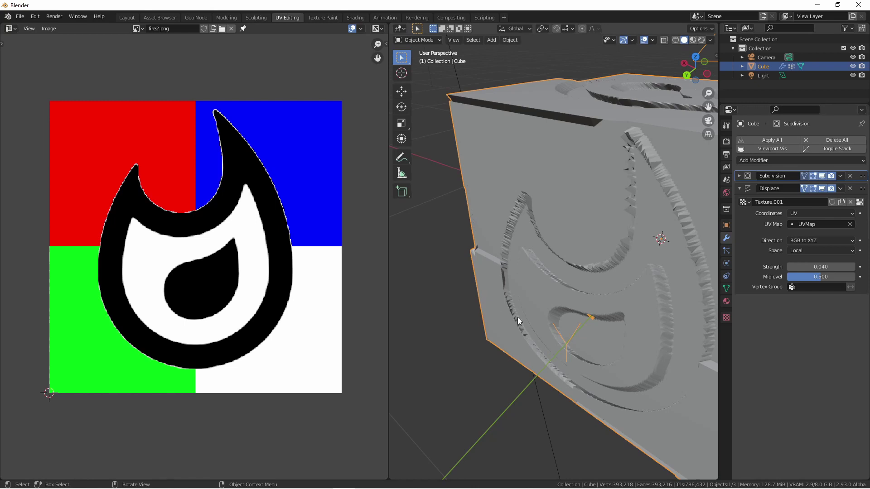
middle_click_drag(532, 317, 507, 254)
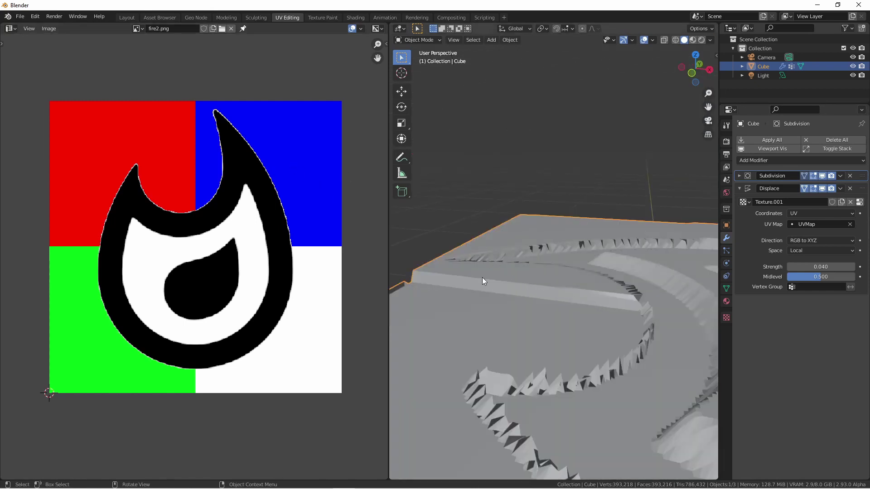
scroll(575, 276, "down", 5)
mouse_move(585, 292)
middle_mouse_down()
mouse_move(657, 347)
mouse_move(583, 305)
middle_mouse_up()
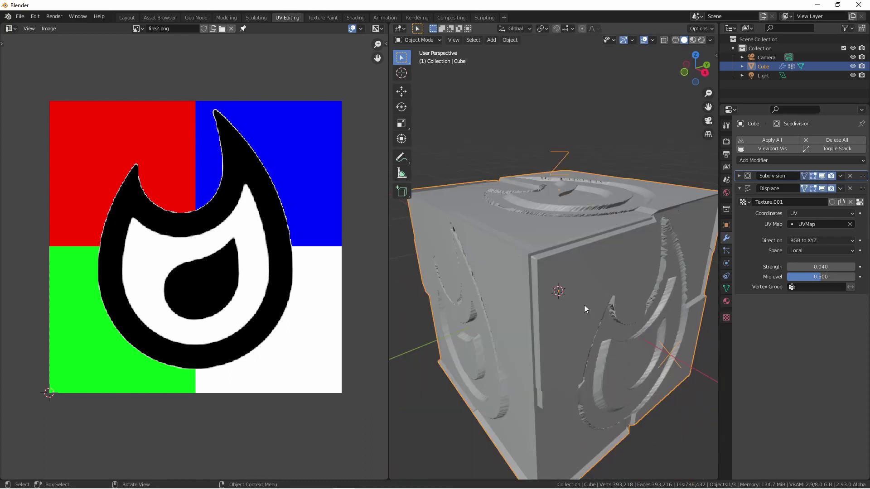
Step: Switch the Displace modifier's Space to Global, then back to Local
left_click(812, 250)
left_click(812, 271)
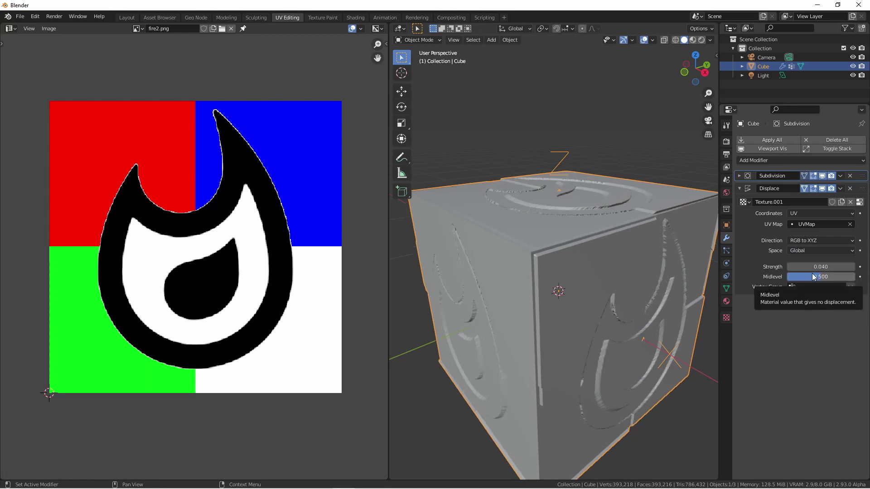
left_click(809, 251)
left_click(806, 260)
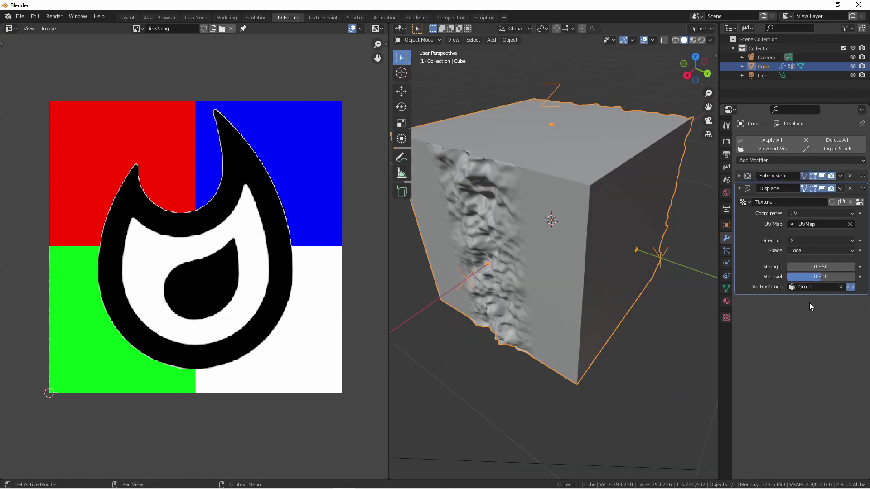
middle_click_drag(517, 253, 499, 266)
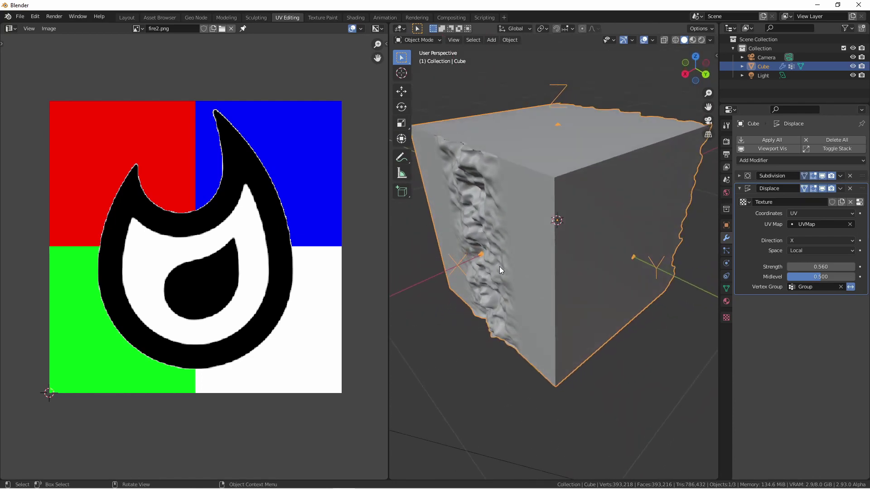
Step: Set the Displace direction to Y, then to Z, raising the cube's top surface
left_click(826, 240)
left_click(819, 263)
middle_click_drag(678, 180, 571, 167)
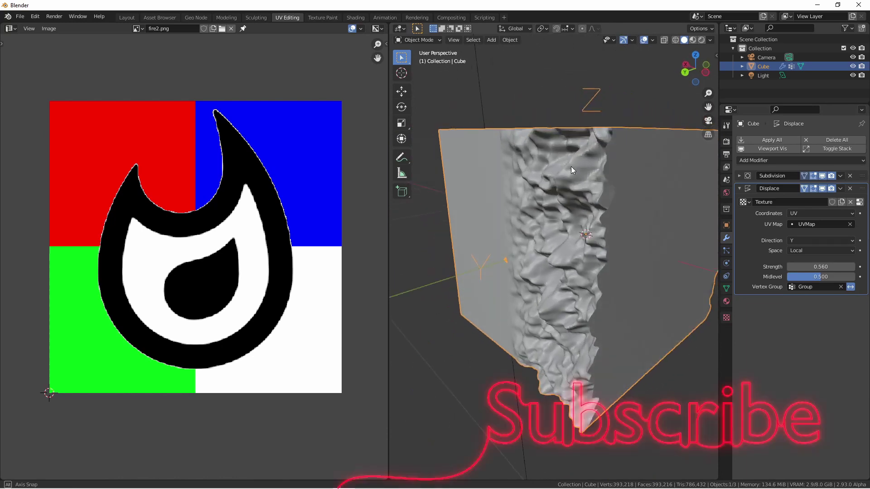
left_click(817, 241)
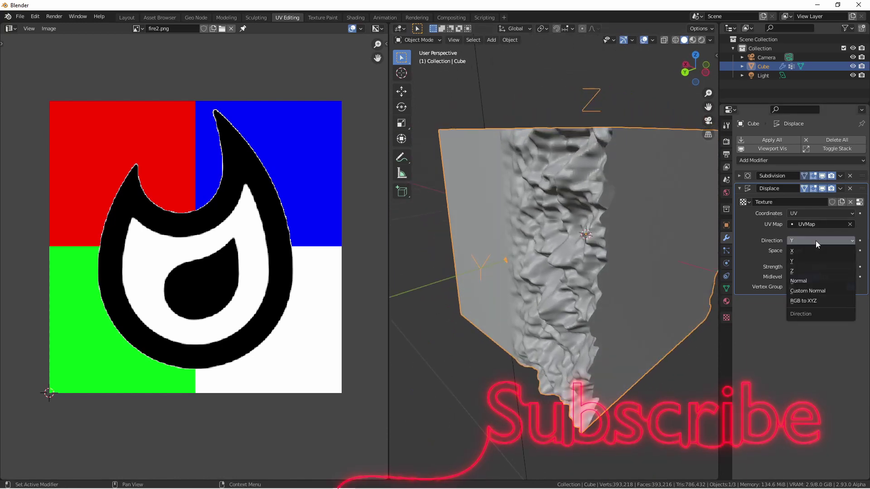
left_click(814, 271)
middle_click_drag(609, 227, 448, 209)
middle_click_drag(442, 188, 544, 222)
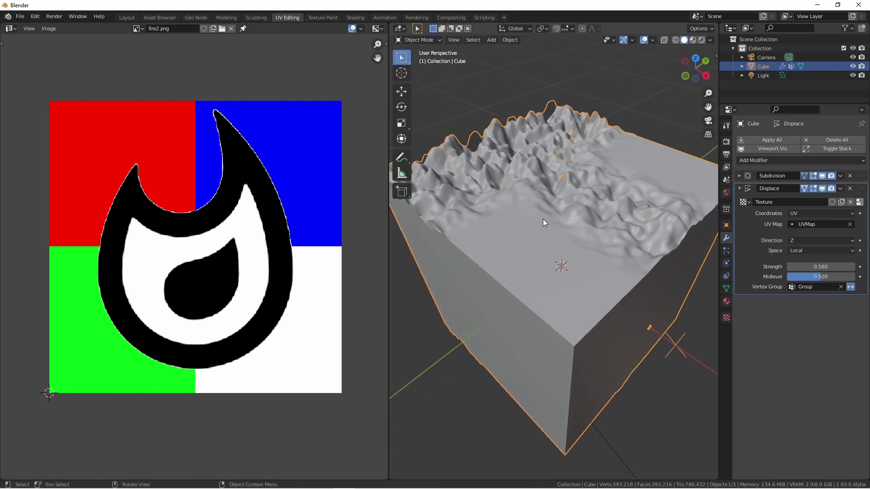